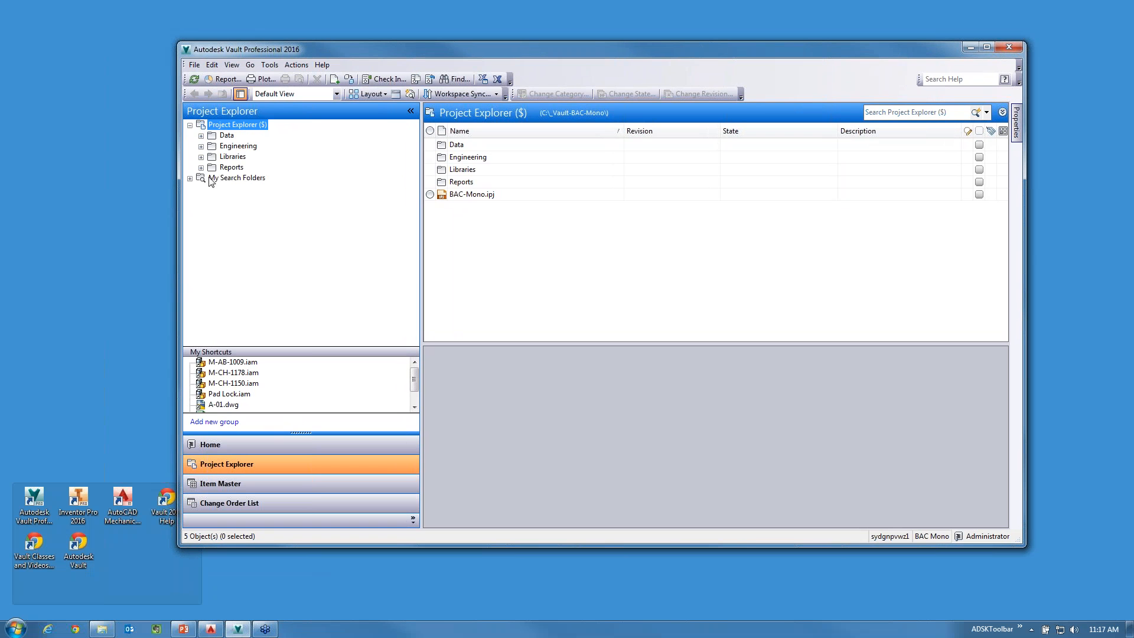
# Expand the Data and Engineering folders in the project tree to show their subfolders.
pyautogui.click(202, 136)
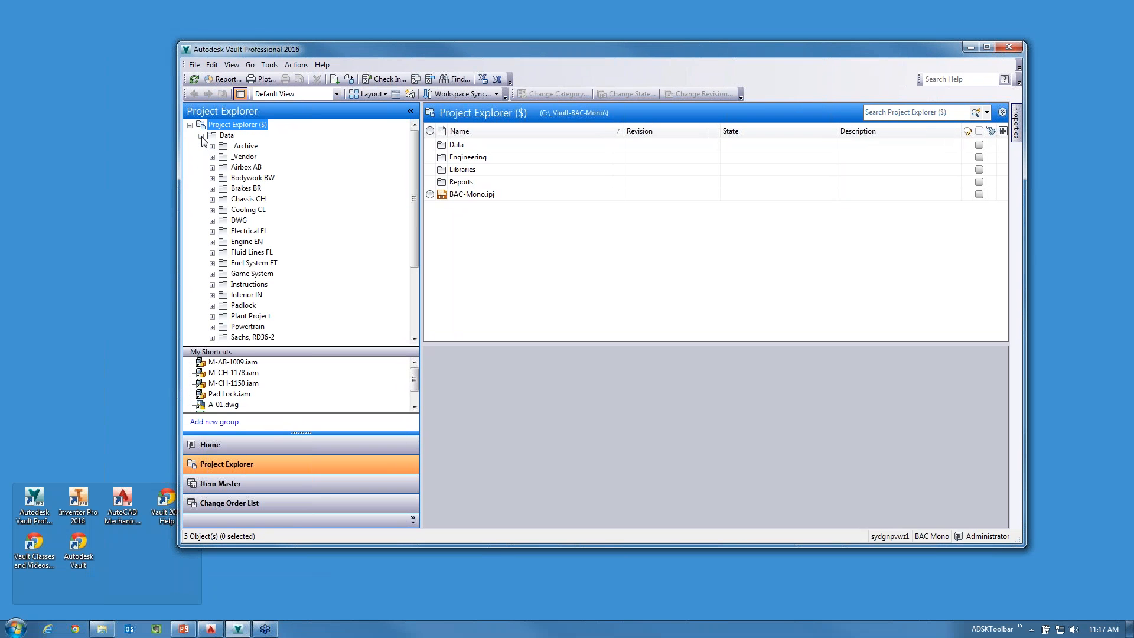
pyautogui.scroll(-3, 234, 217)
pyautogui.click(201, 306)
pyautogui.scroll(3, 244, 217)
# Open the Find dialog, look through the properties available for an advanced search, and close the dialog.
pyautogui.click(430, 79)
pyautogui.click(342, 214)
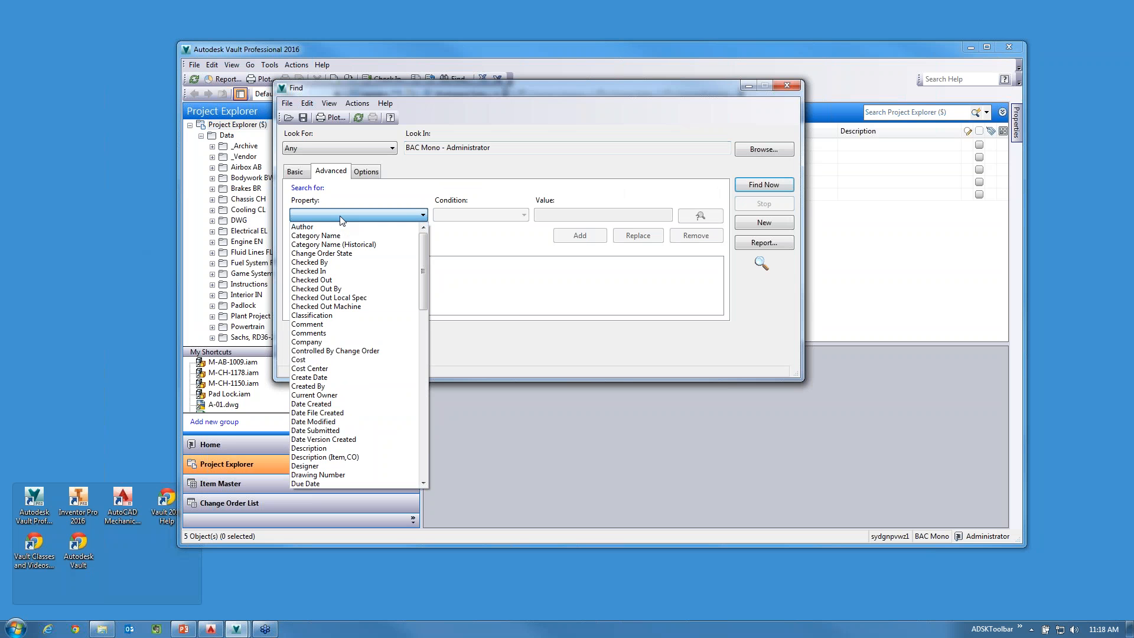
pyautogui.moveTo(425, 260)
pyautogui.mouseDown()
pyautogui.moveTo(415, 423)
pyautogui.moveTo(418, 264)
pyautogui.mouseUp()
pyautogui.click(790, 88)
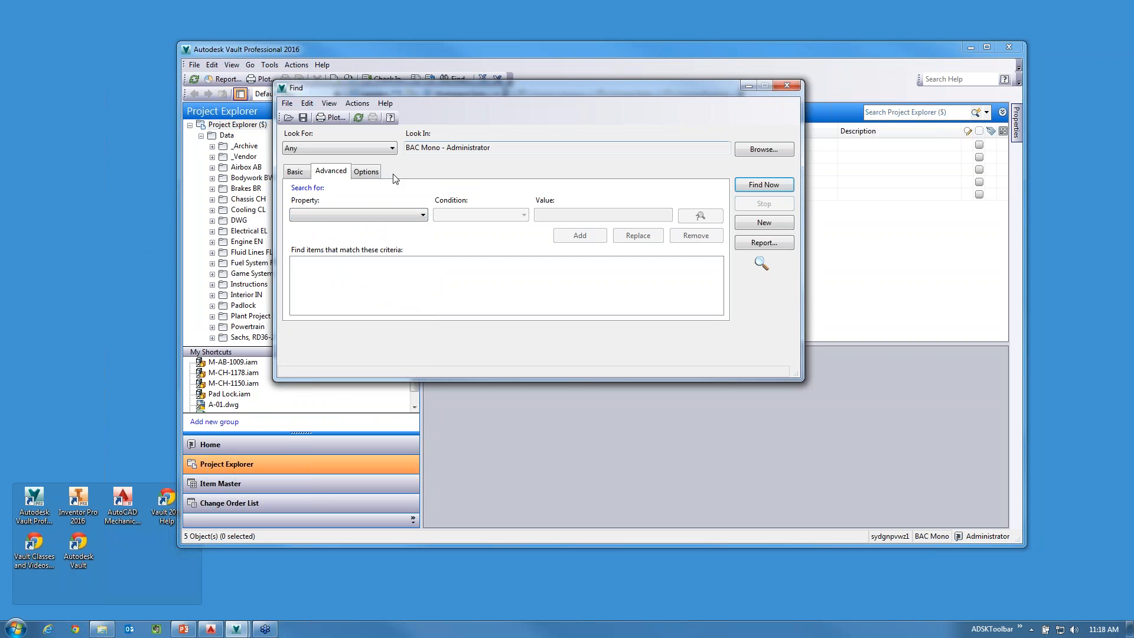
pyautogui.click(789, 85)
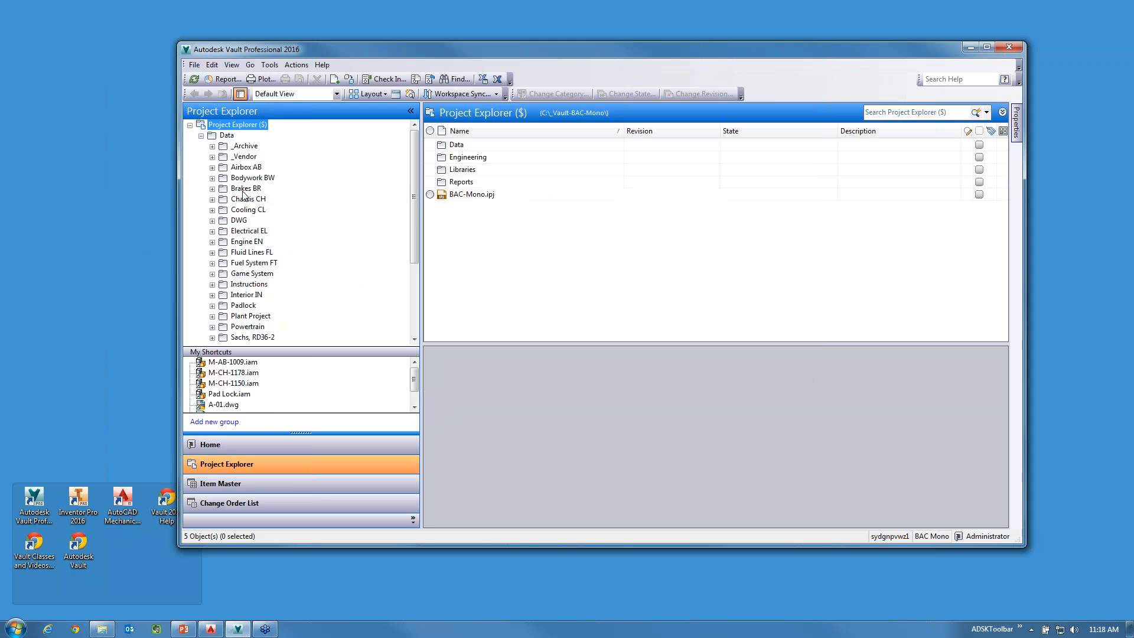
# Open the Chassis CH folder and view the recent searches and quick search options available for it.
pyautogui.click(248, 199)
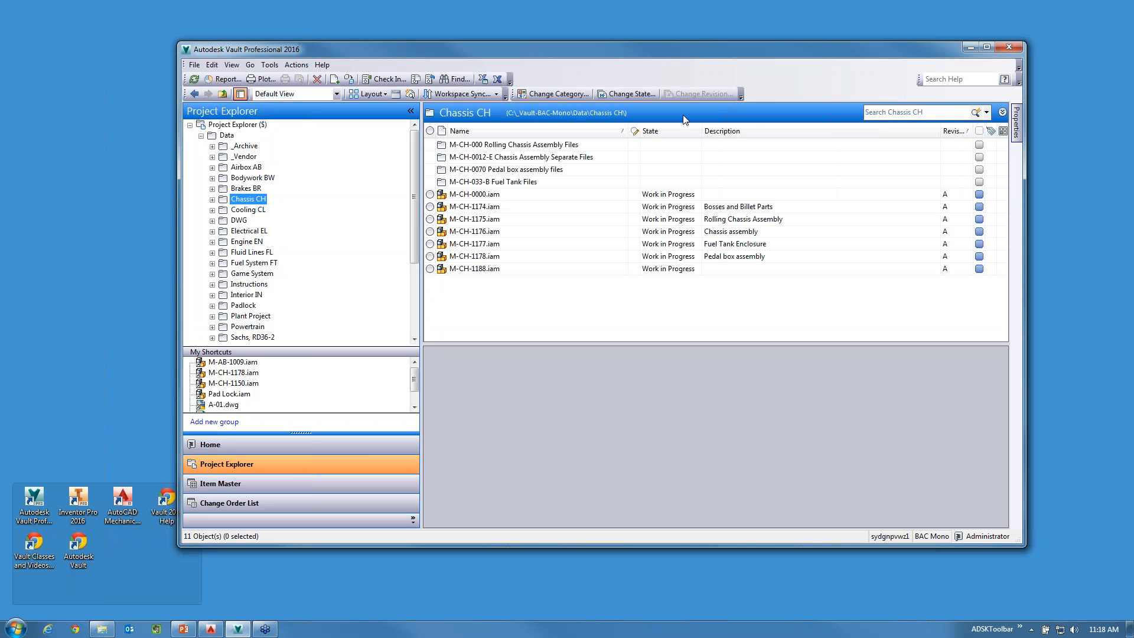
pyautogui.moveTo(835, 55); pyautogui.dragTo(795, 54)
pyautogui.click(854, 113)
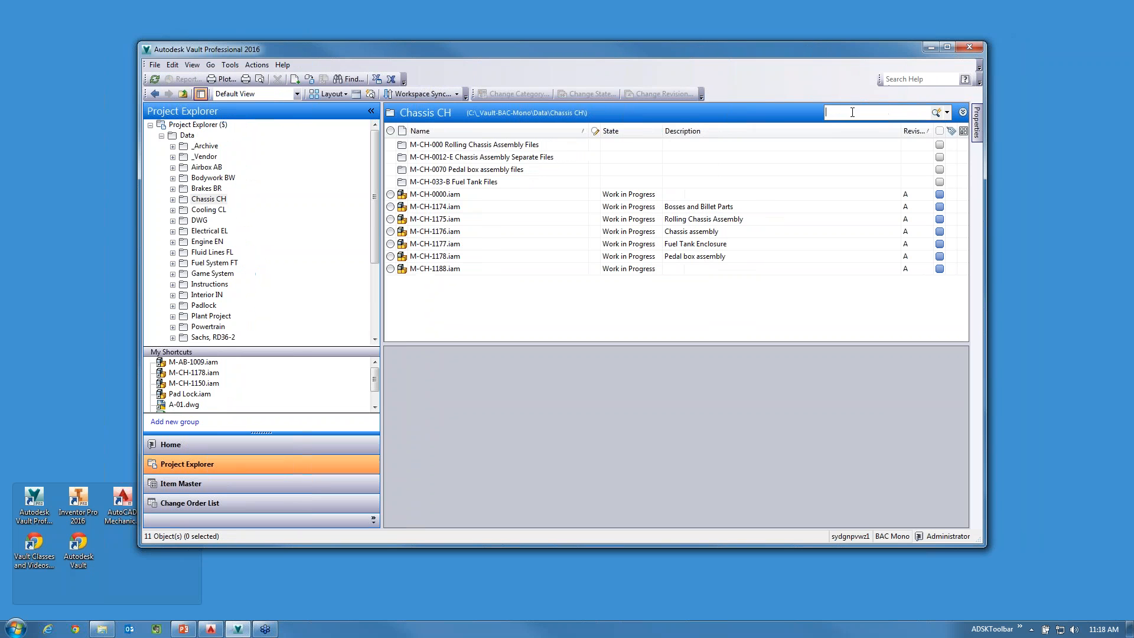
pyautogui.click(946, 112)
pyautogui.moveTo(899, 129)
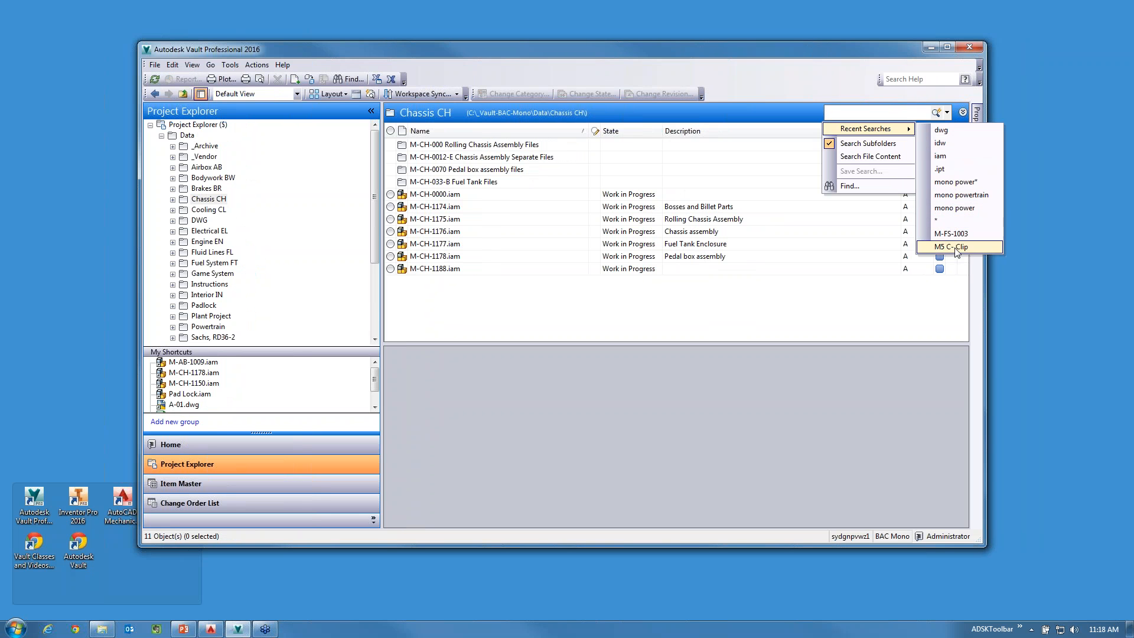
pyautogui.click(963, 113)
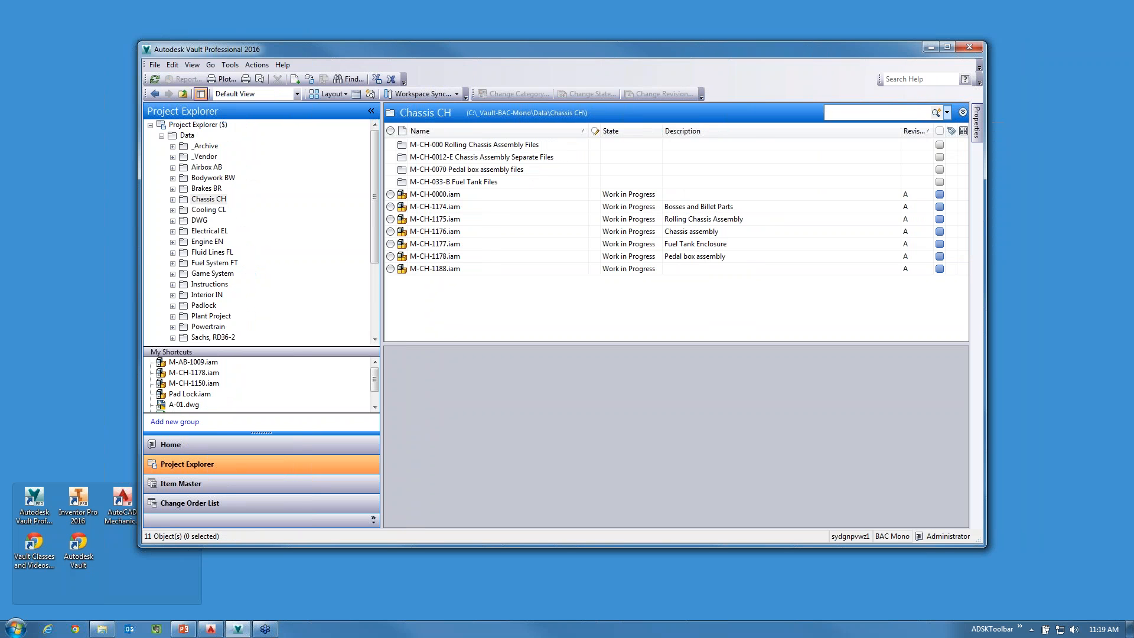
# Expand the multi-property search pane for the Chassis CH folder and view its search options.
pyautogui.click(963, 112)
pyautogui.click(494, 132)
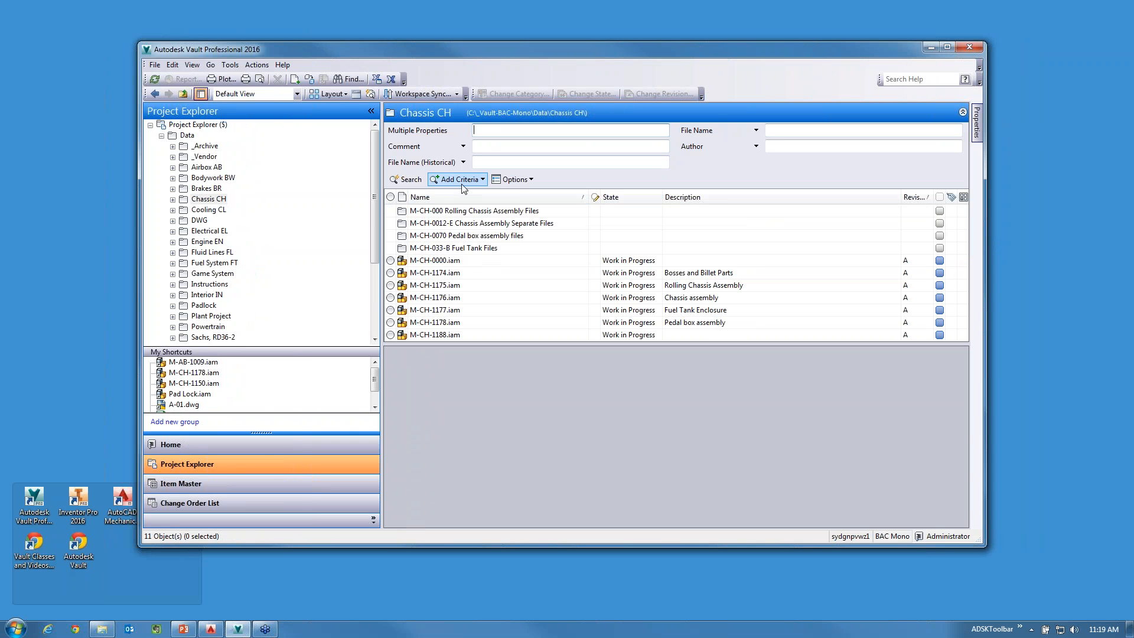
pyautogui.click(530, 179)
pyautogui.click(632, 186)
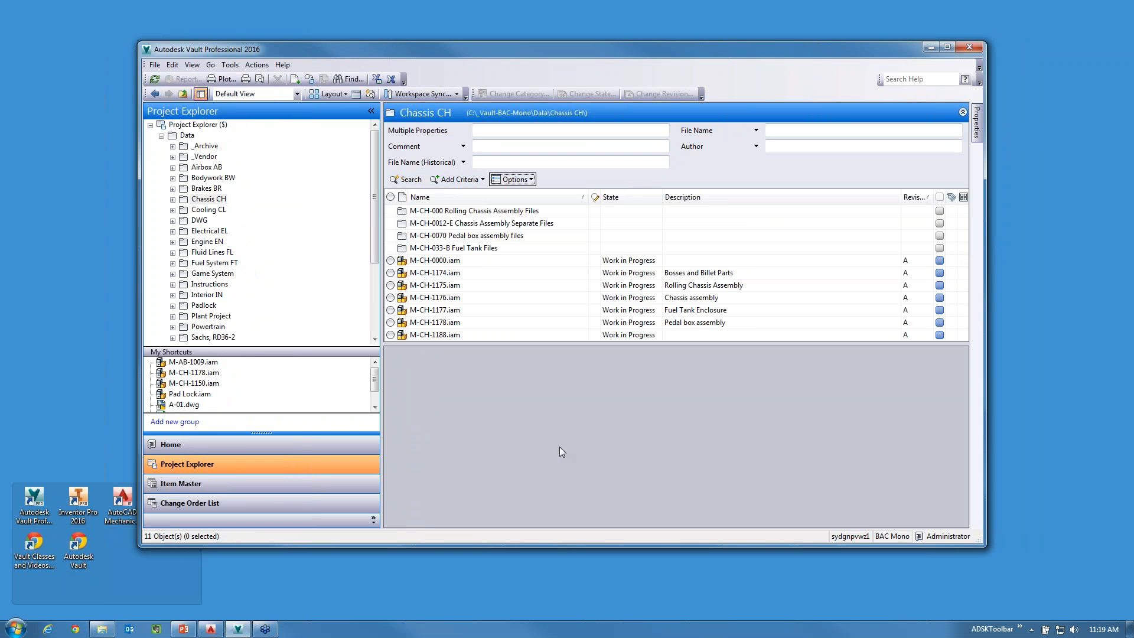
# Expand My Search Folders in an enlarged window and view the saved searches for all checked-out files and for each of the two users.
pyautogui.moveTo(538, 547); pyautogui.dragTo(538, 591)
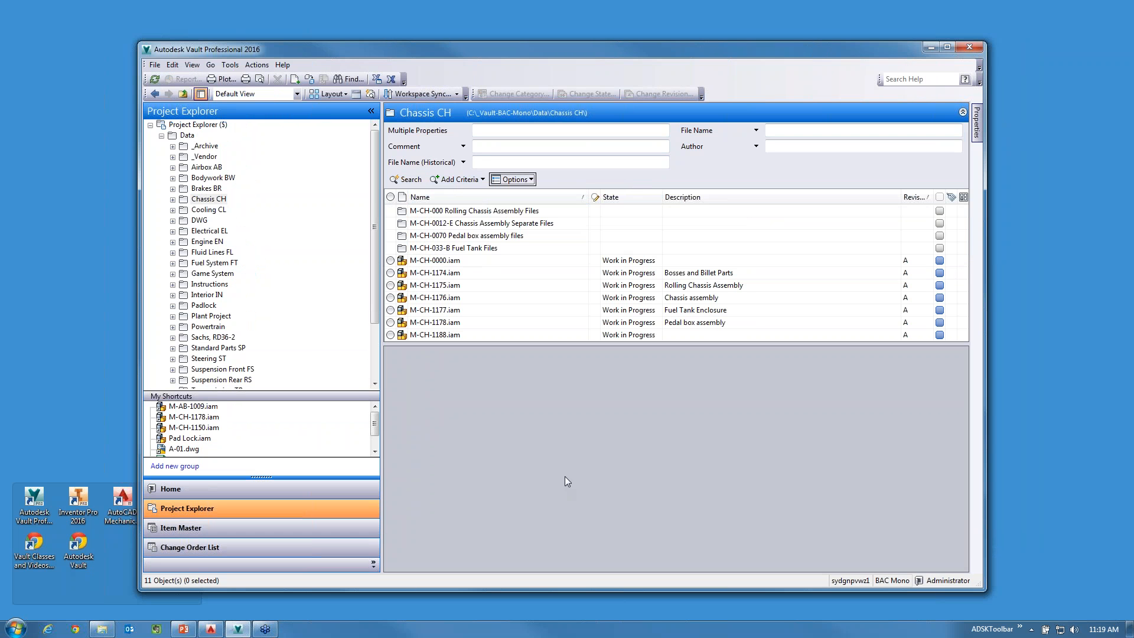
pyautogui.moveTo(377, 184); pyautogui.dragTo(340, 311)
pyautogui.click(150, 380)
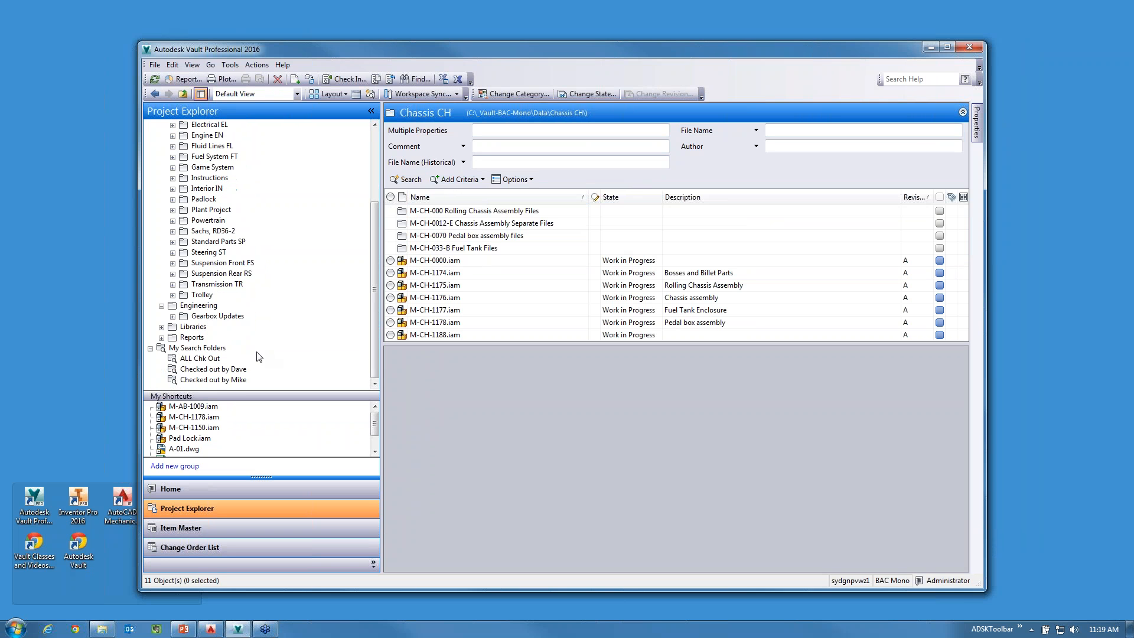
pyautogui.click(201, 358)
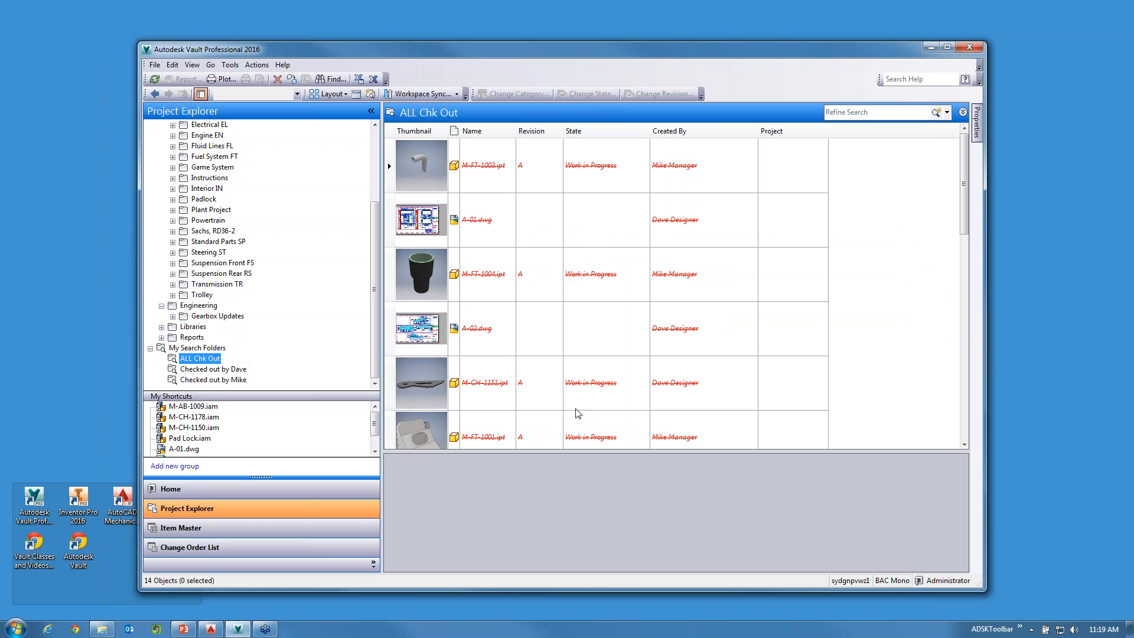
pyautogui.click(222, 369)
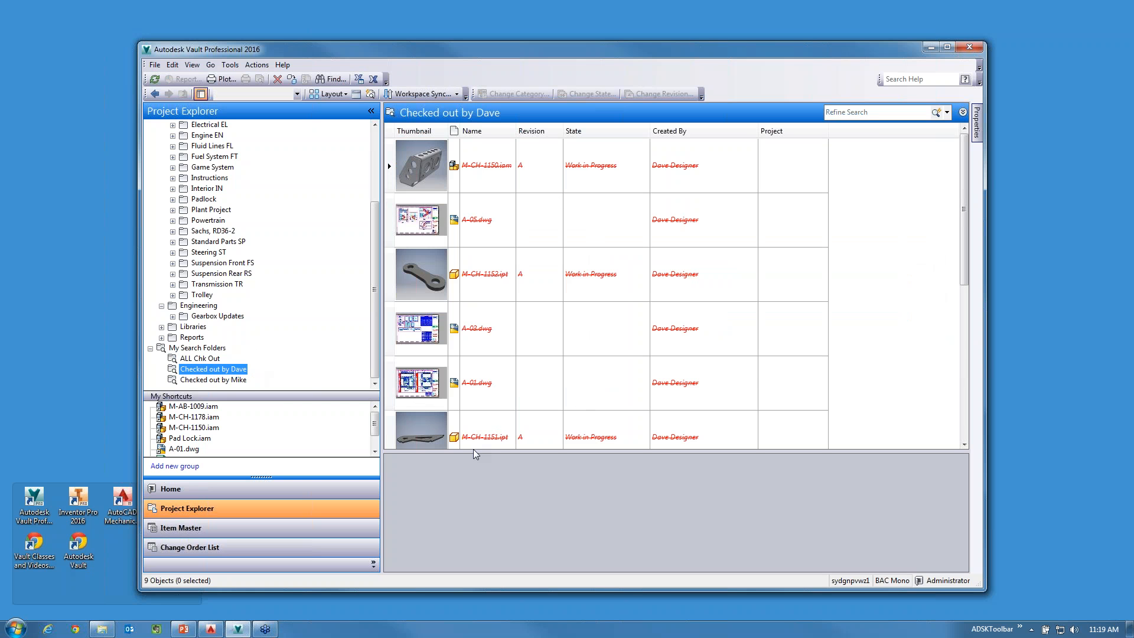
pyautogui.click(222, 380)
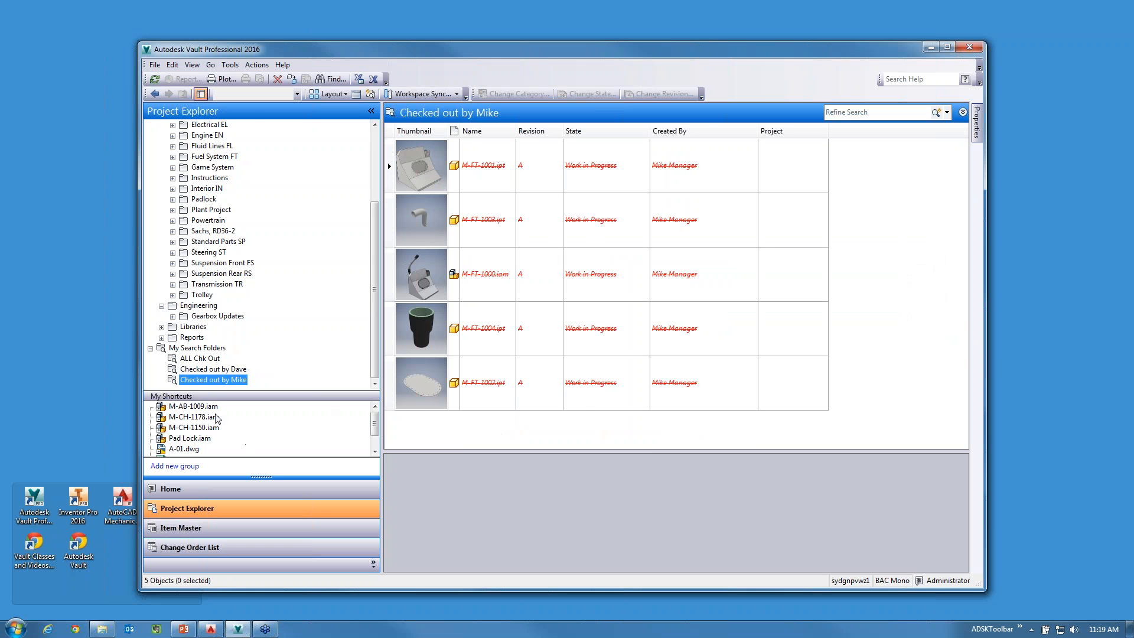
# Go to the M-AB-1009.iam, M-CH-1178.iam and M-CH-1150.iam assemblies through their saved shortcuts.
pyautogui.click(193, 406)
pyautogui.click(194, 417)
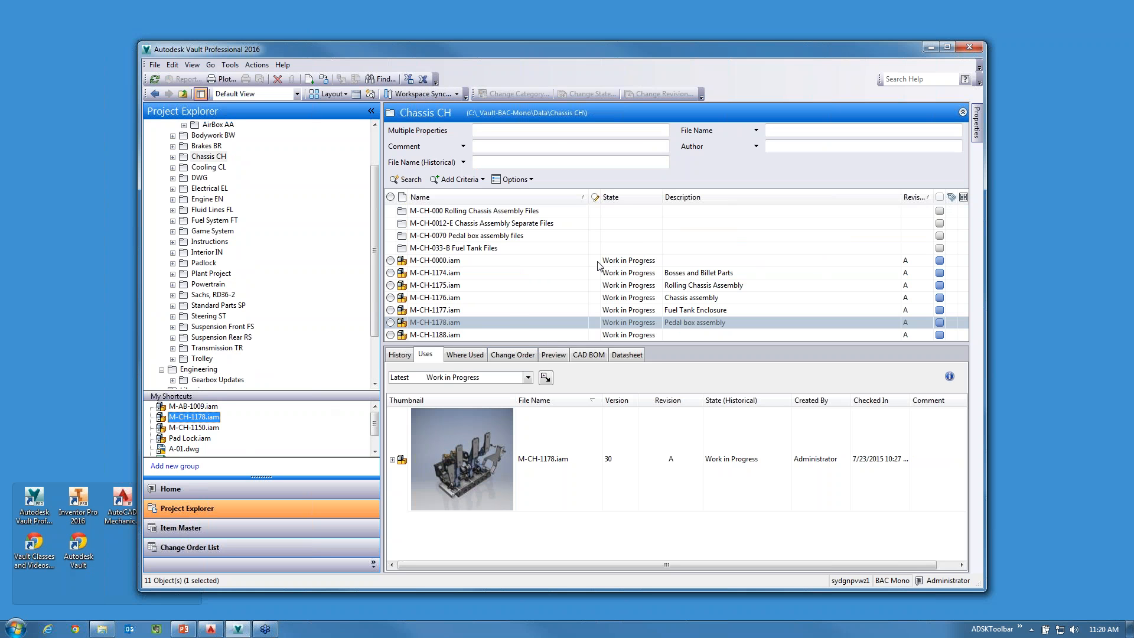
pyautogui.click(207, 429)
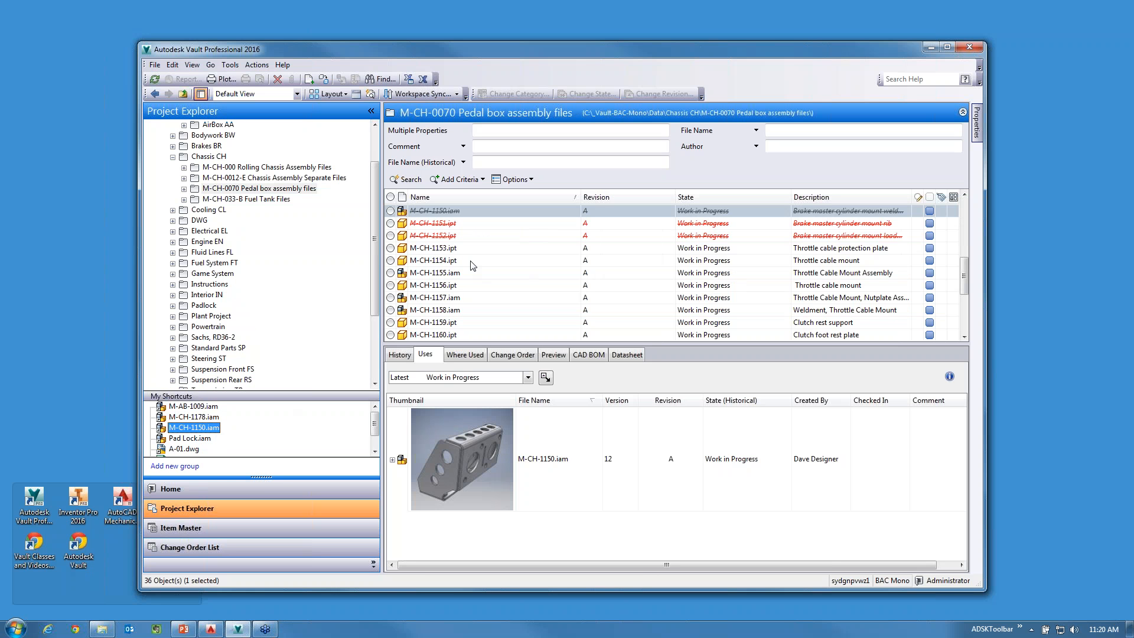
# Launch Inventor Professional 2016 and log in to the BAC Mono vault.
pyautogui.click(78, 501)
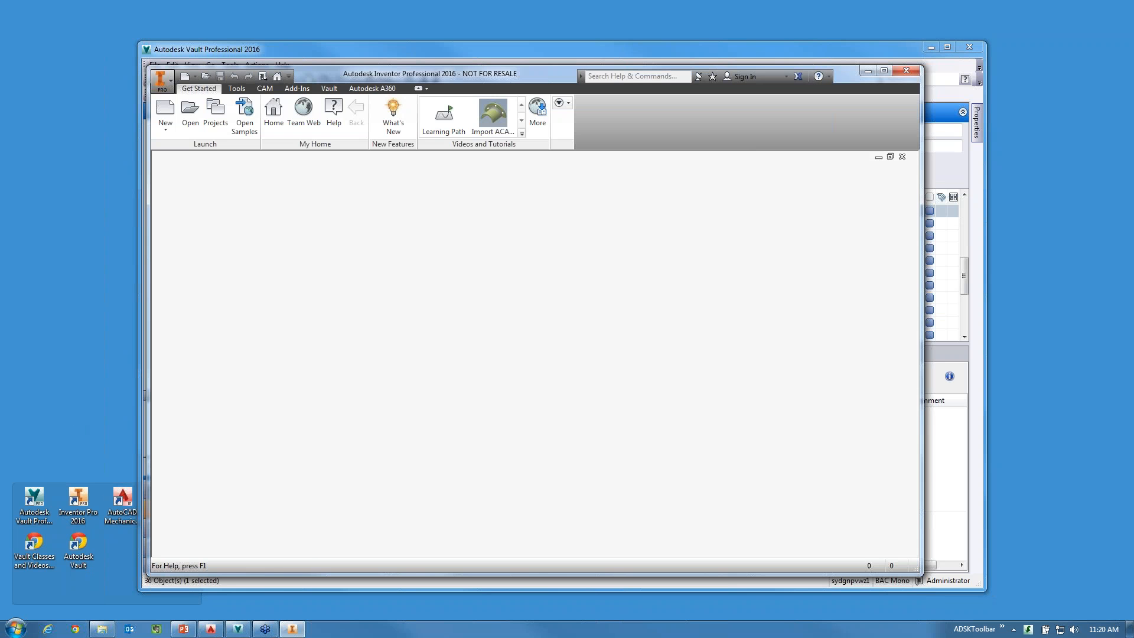
pyautogui.click(329, 88)
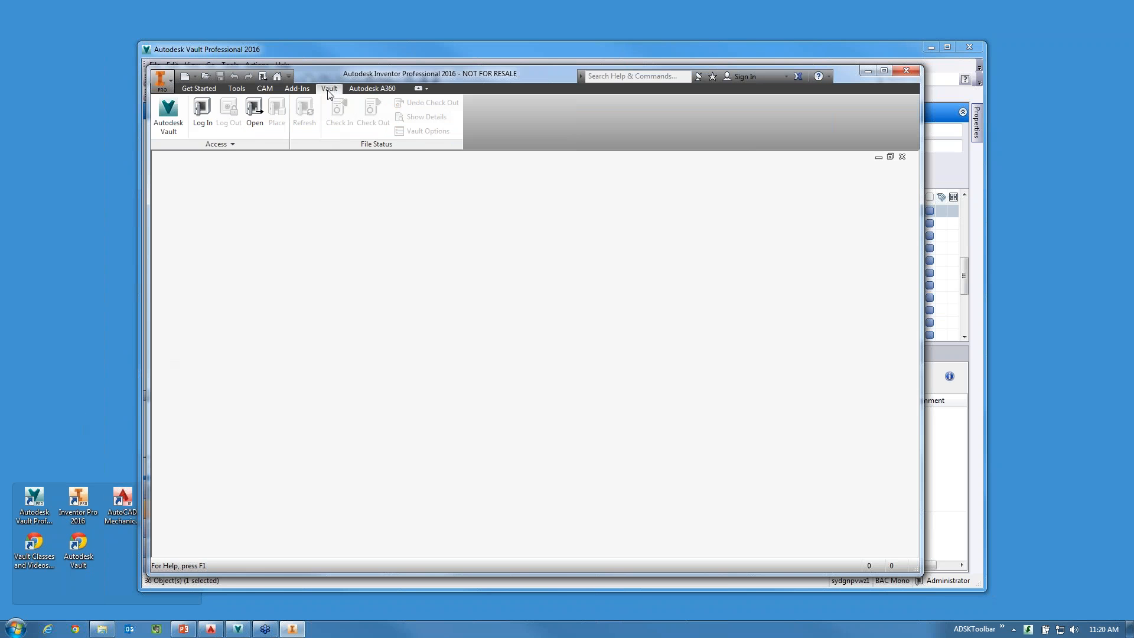
pyautogui.click(202, 115)
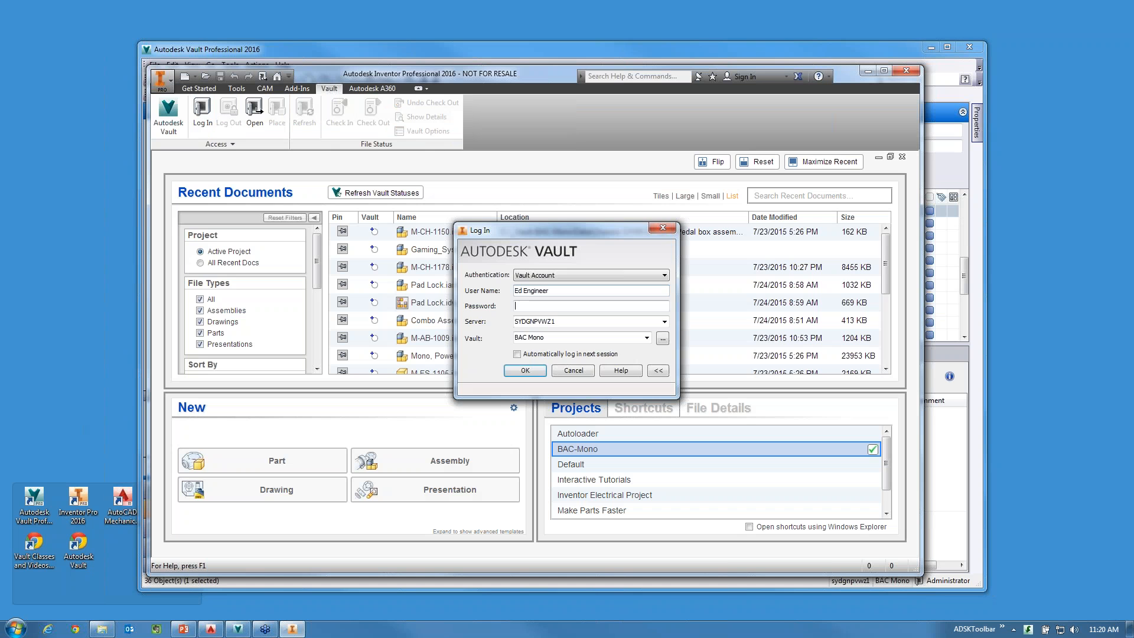
pyautogui.click(520, 371)
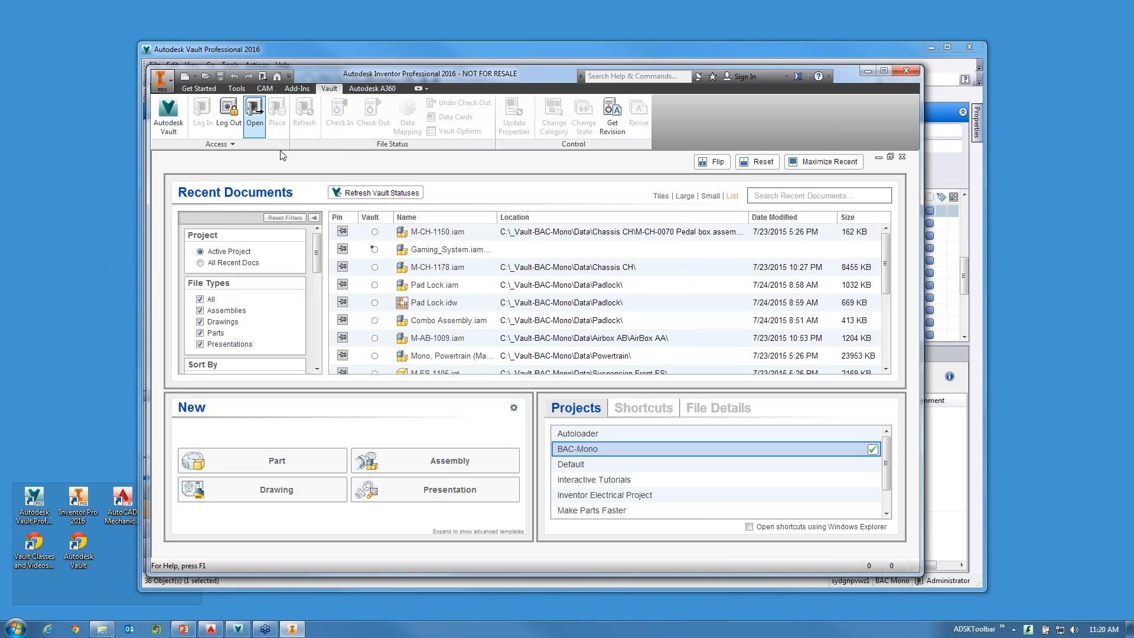
# Start opening a file from the vault, view the basic Find dialog, and cancel that search.
pyautogui.click(254, 115)
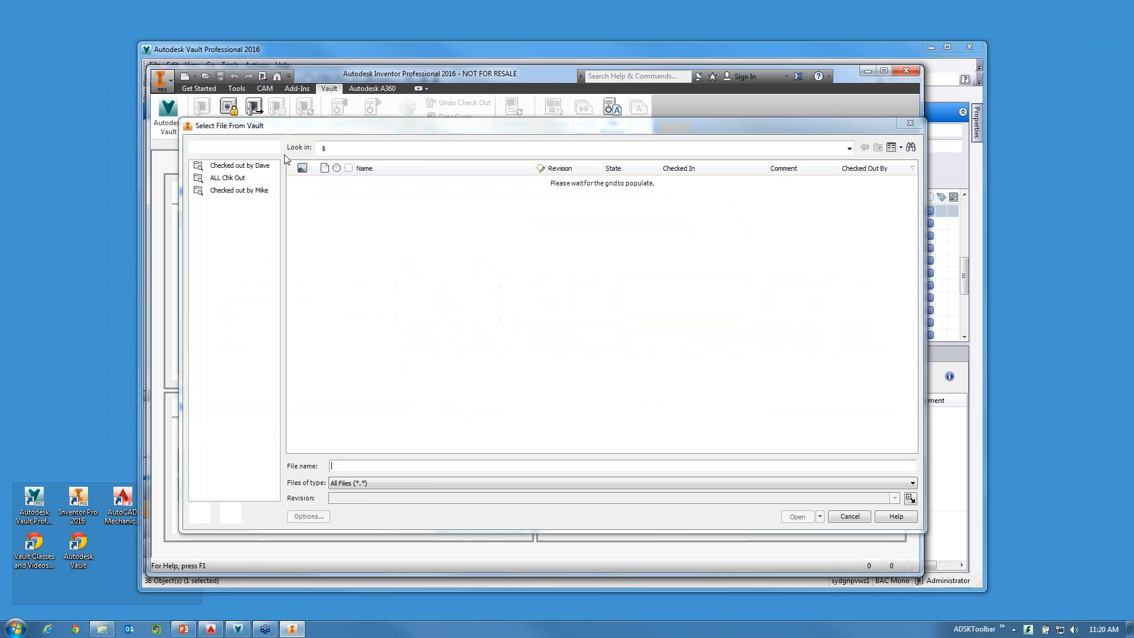
pyautogui.click(911, 147)
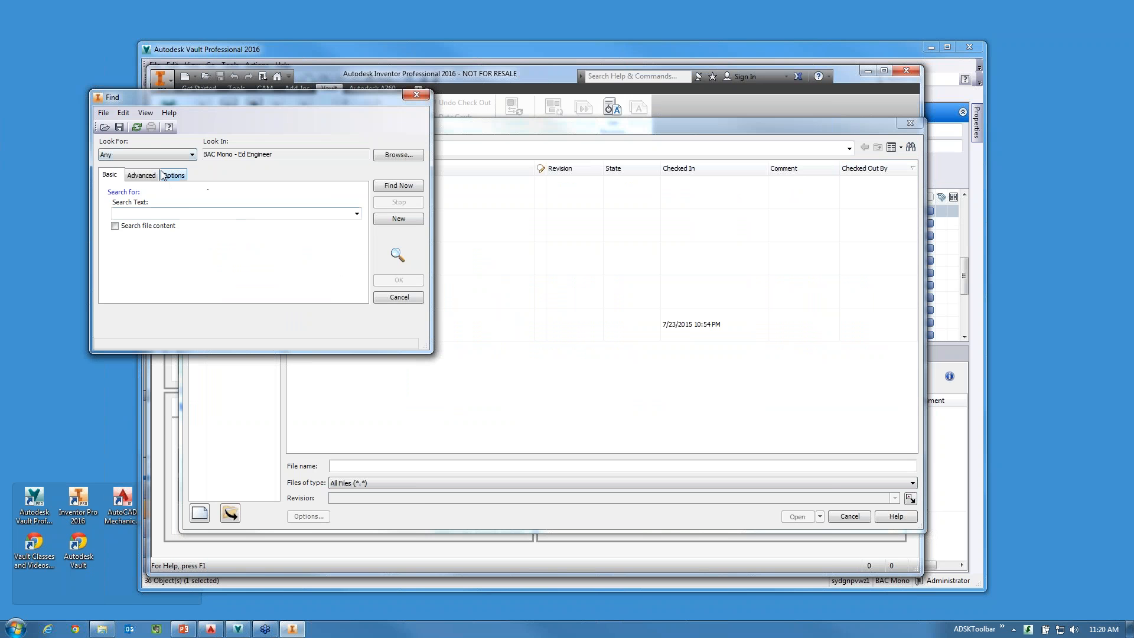
pyautogui.click(137, 215)
pyautogui.click(399, 297)
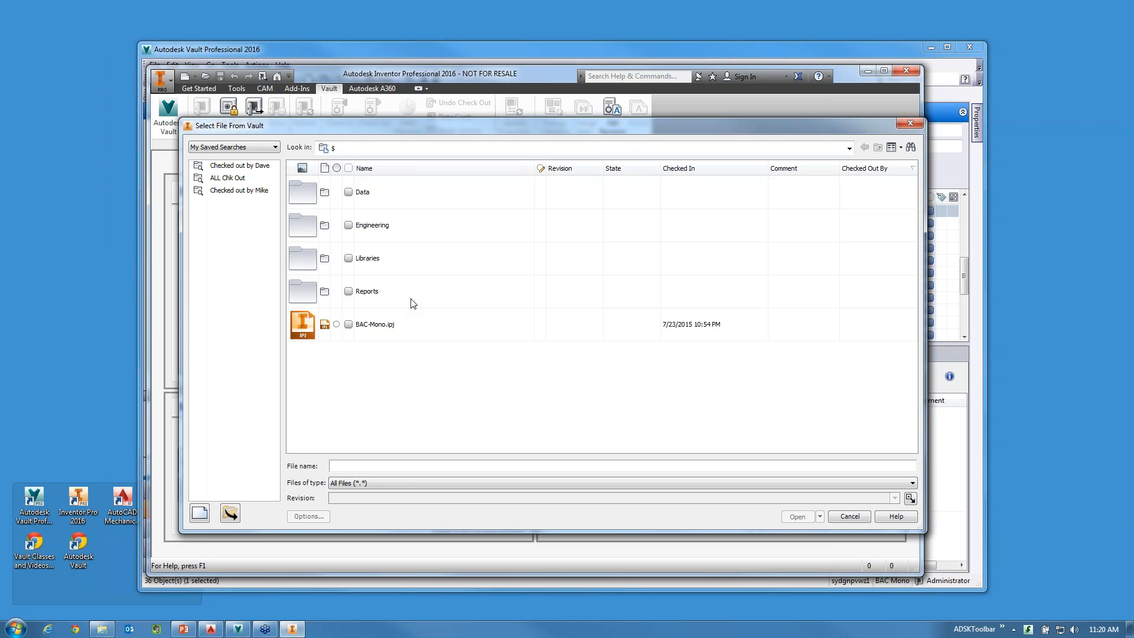
# Switch the file selection to My Shortcuts and go to Pad Lock.iam, M-CH-1178.iam and M-AB-1009.iam.
pyautogui.click(237, 147)
pyautogui.click(234, 173)
pyautogui.click(237, 193)
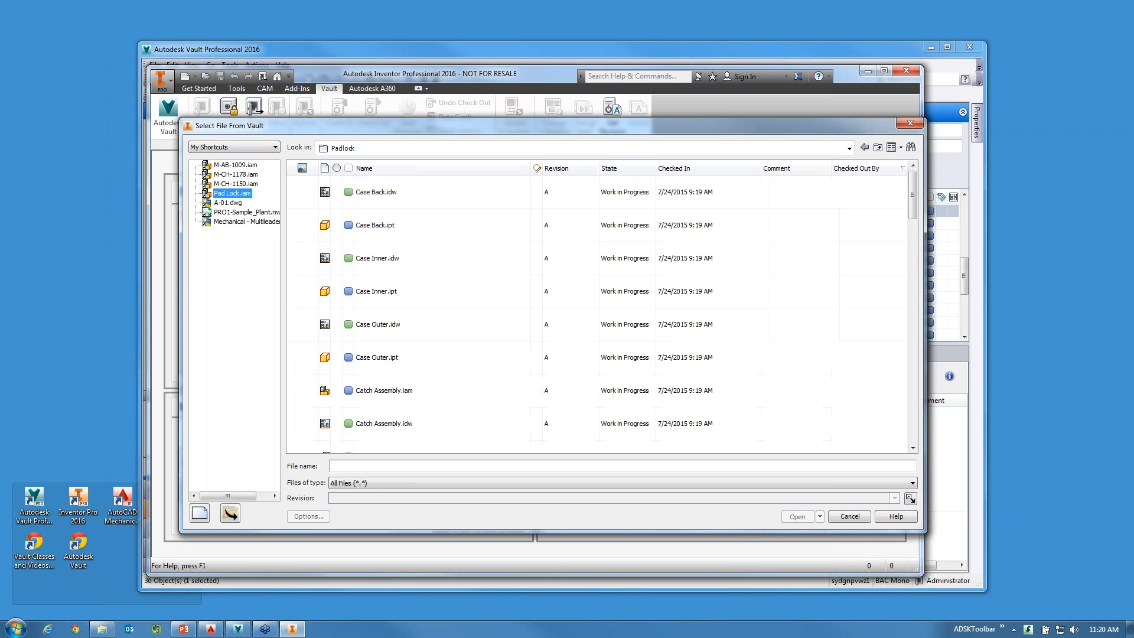
pyautogui.click(236, 174)
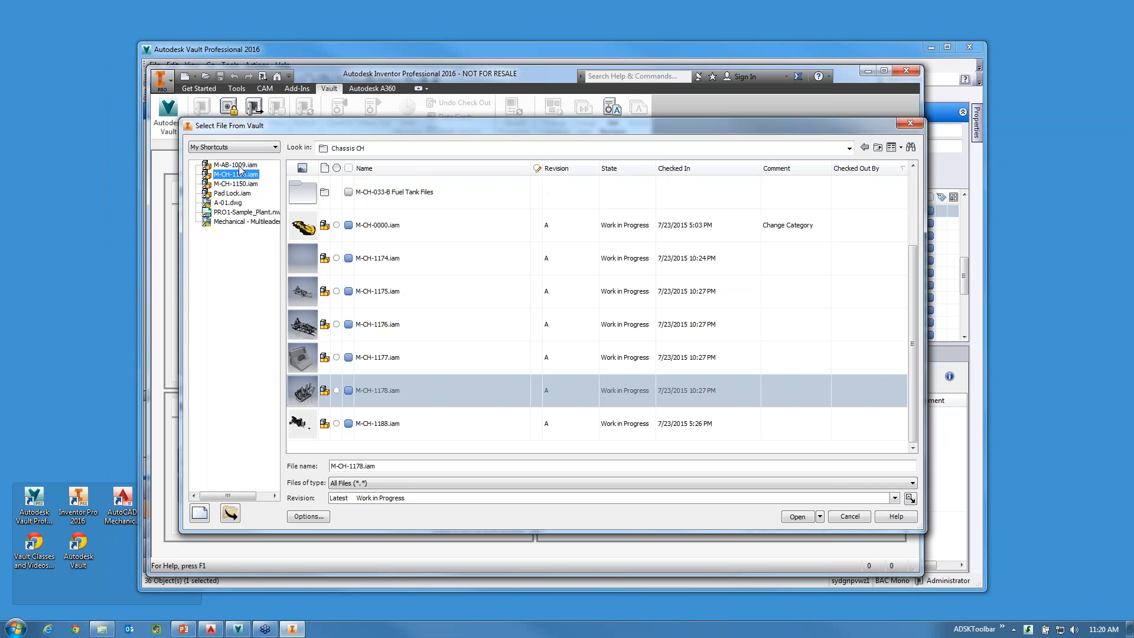
pyautogui.click(236, 166)
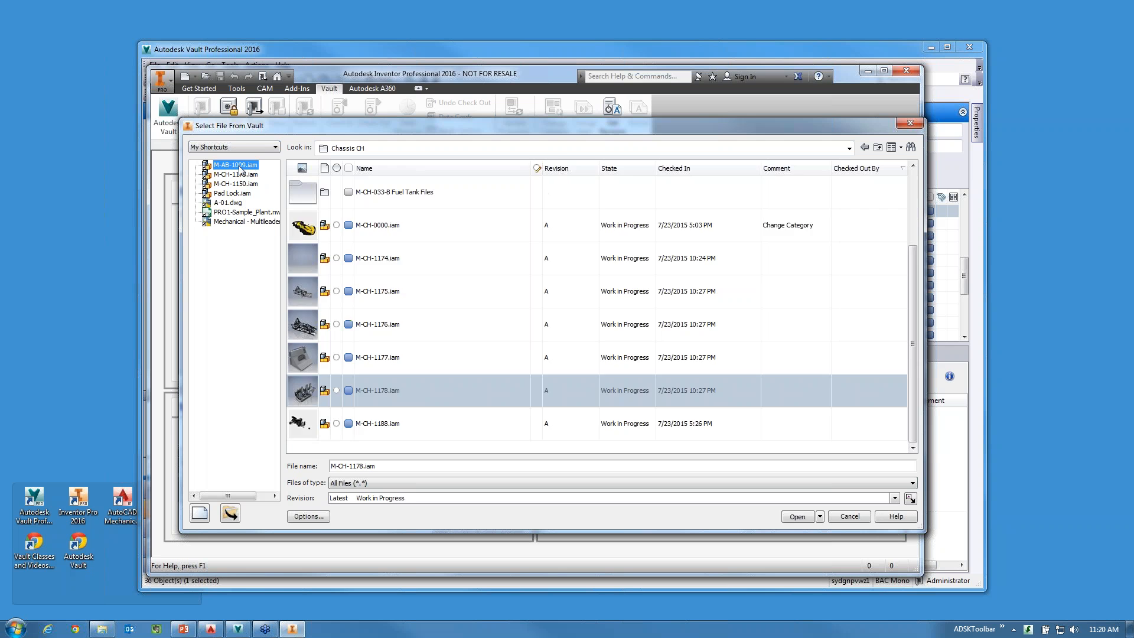
# Switch the file selection from shortcuts to Search and view the searchable properties and search history.
pyautogui.click(264, 149)
pyautogui.click(201, 157)
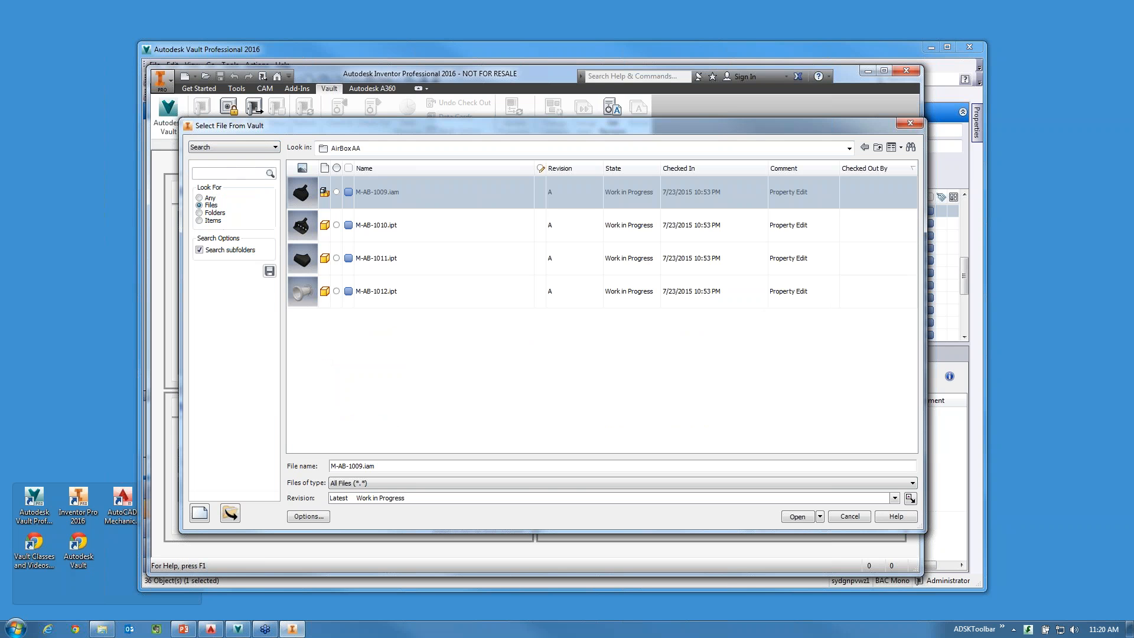
pyautogui.click(216, 173)
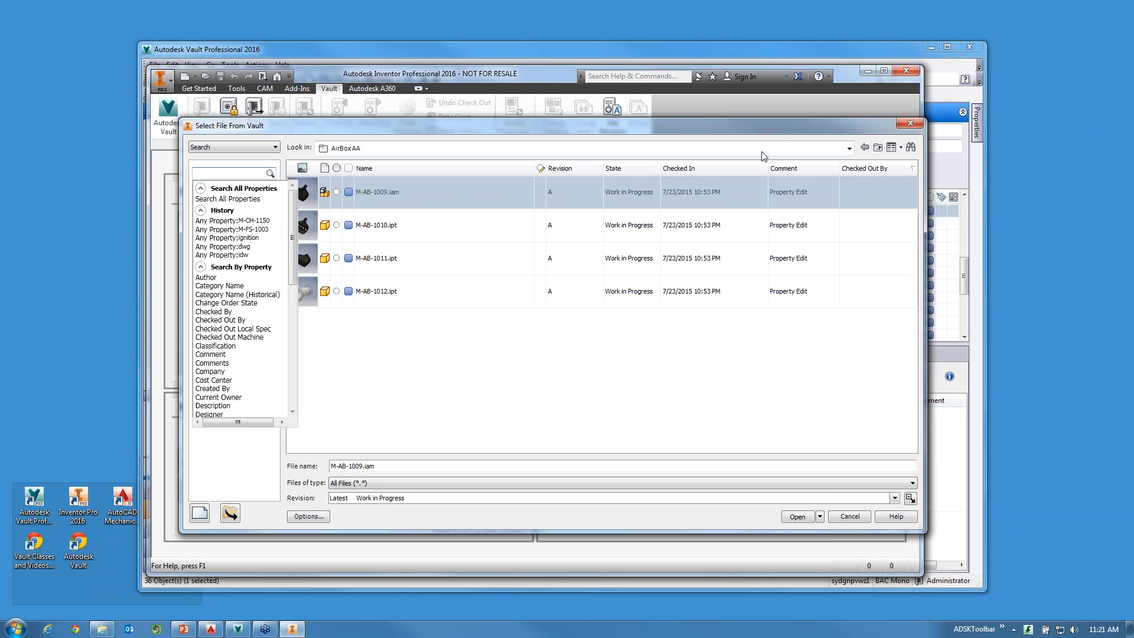
# Set the look-in location to the Data folder and search its files for "dwg", including subfolders.
pyautogui.click(850, 149)
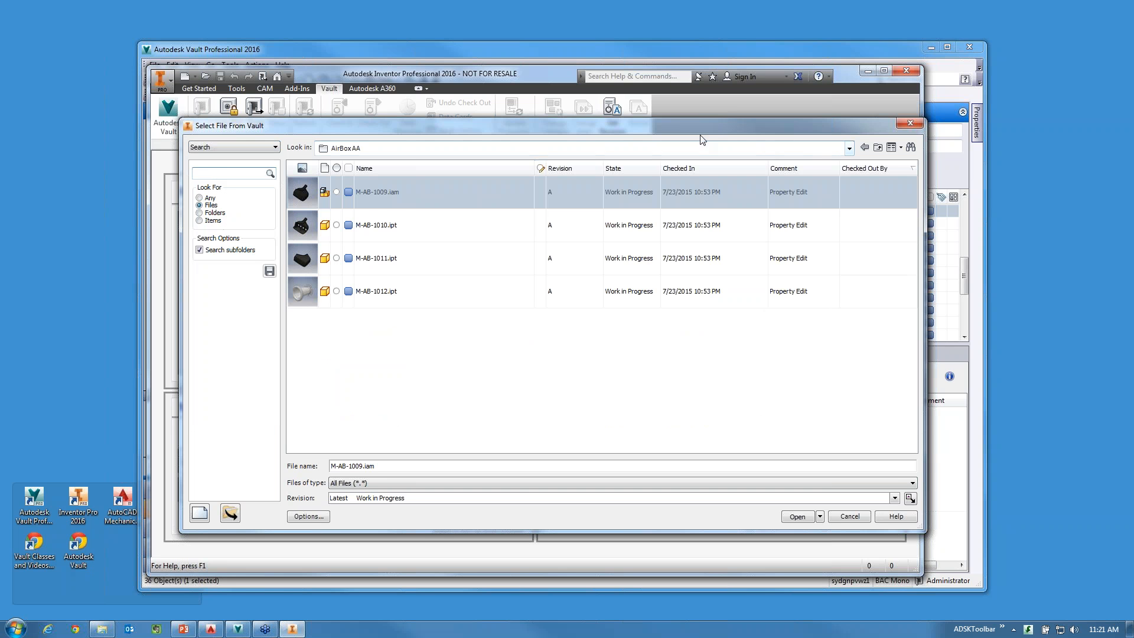
pyautogui.click(865, 147)
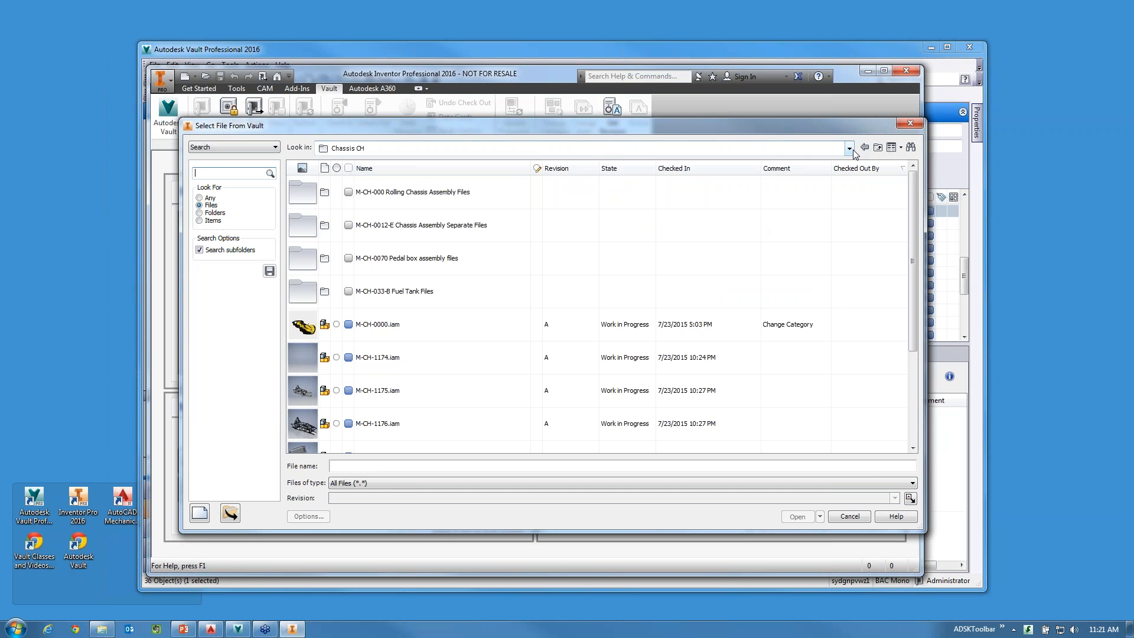
pyautogui.click(849, 150)
pyautogui.click(624, 172)
pyautogui.click(224, 173)
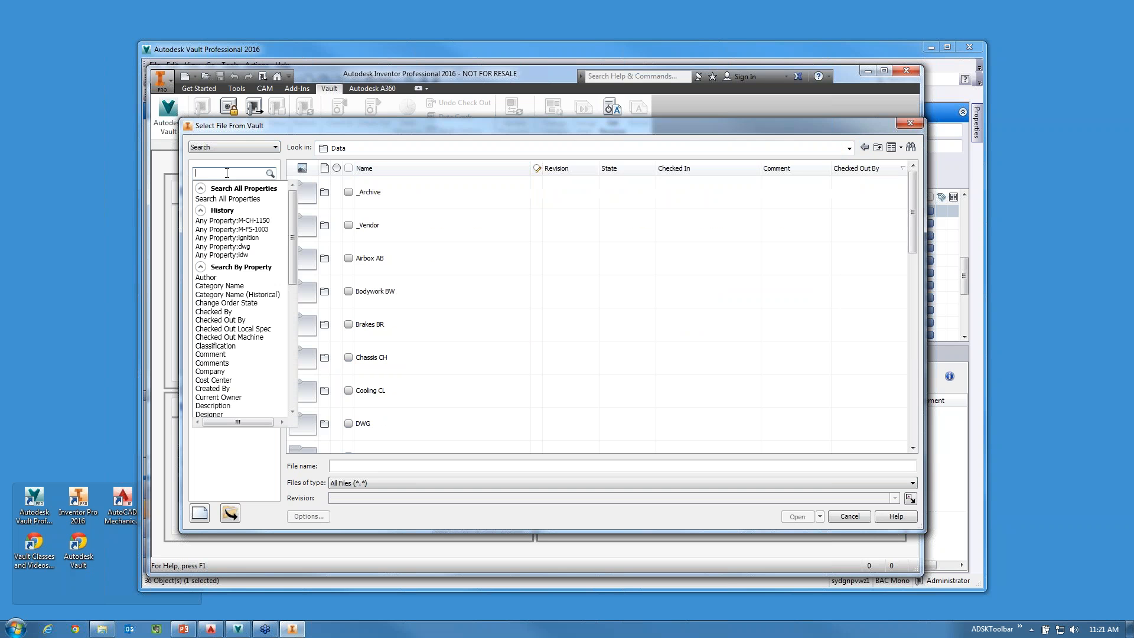
pyautogui.press('Return')
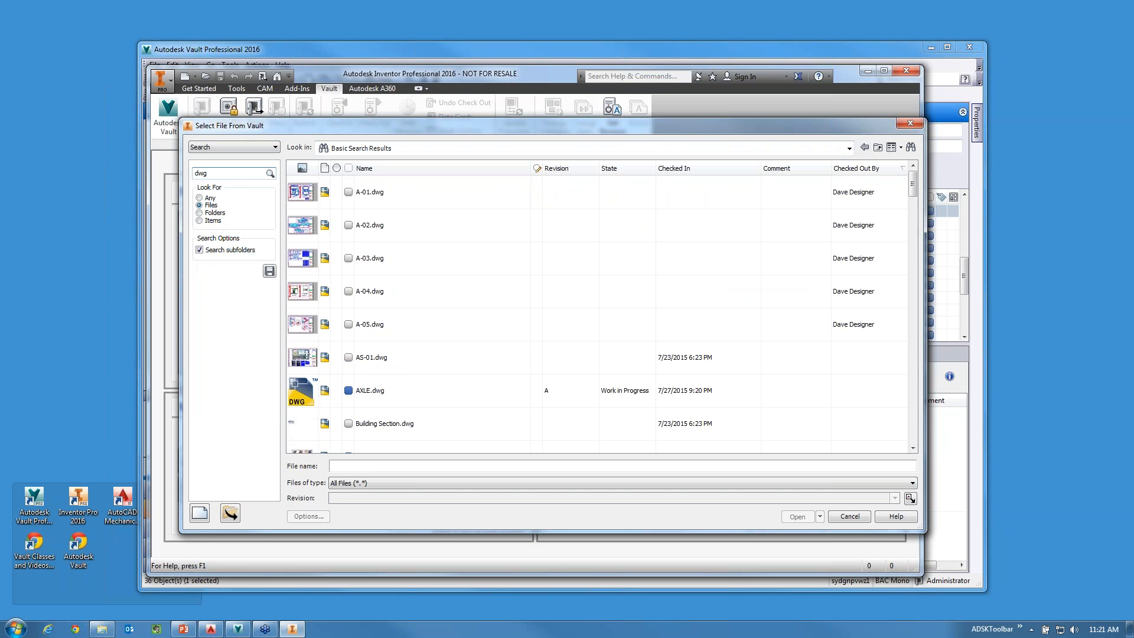
# Select A-04.dwg in the search results and look through the list of drawings.
pyautogui.click(449, 292)
pyautogui.scroll(-4, 452, 307)
pyautogui.scroll(4, 453, 329)
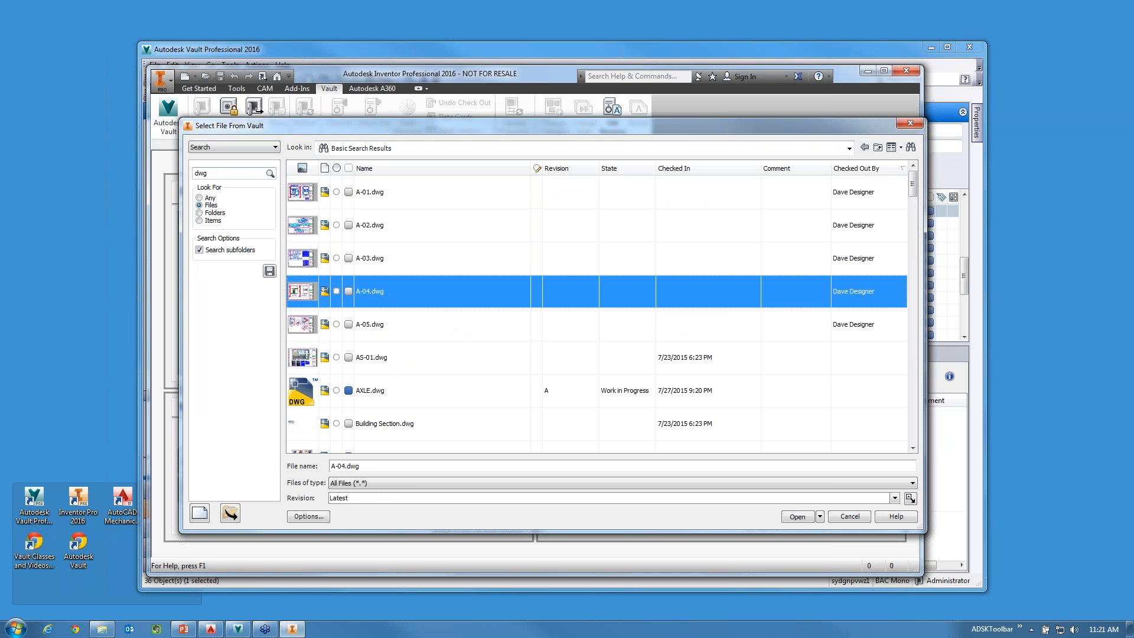
# Look through the search history and the properties available for narrowing the "dwg" search, leaving the search term as it is.
pyautogui.click(251, 173)
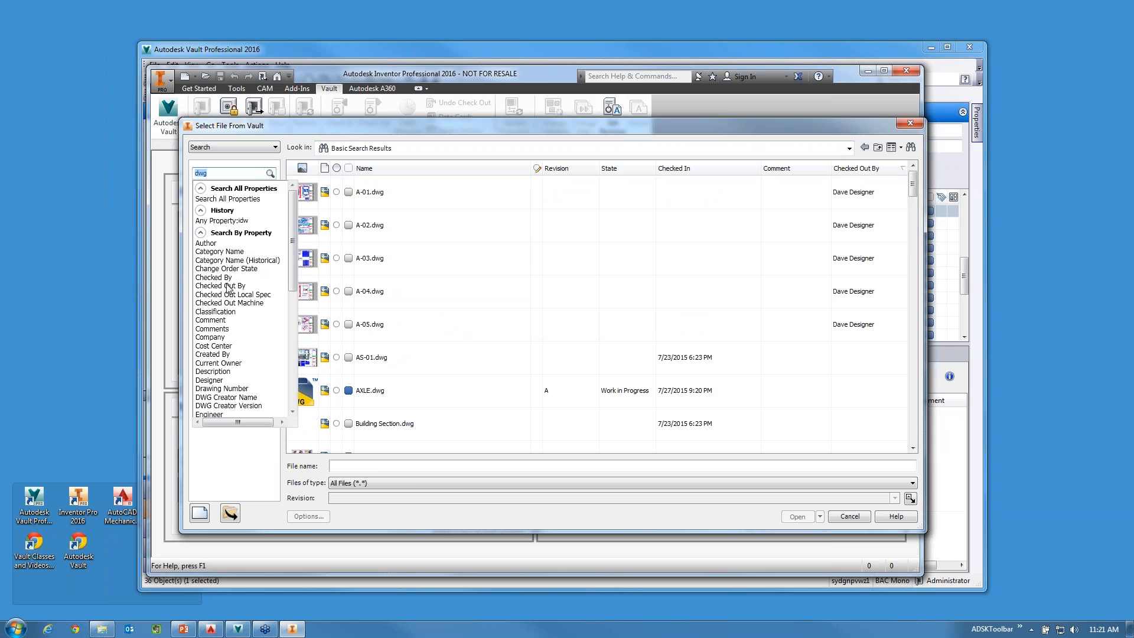
pyautogui.moveTo(290, 221)
pyautogui.mouseDown()
pyautogui.moveTo(277, 360)
pyautogui.moveTo(290, 210)
pyautogui.mouseUp()
pyautogui.click(248, 461)
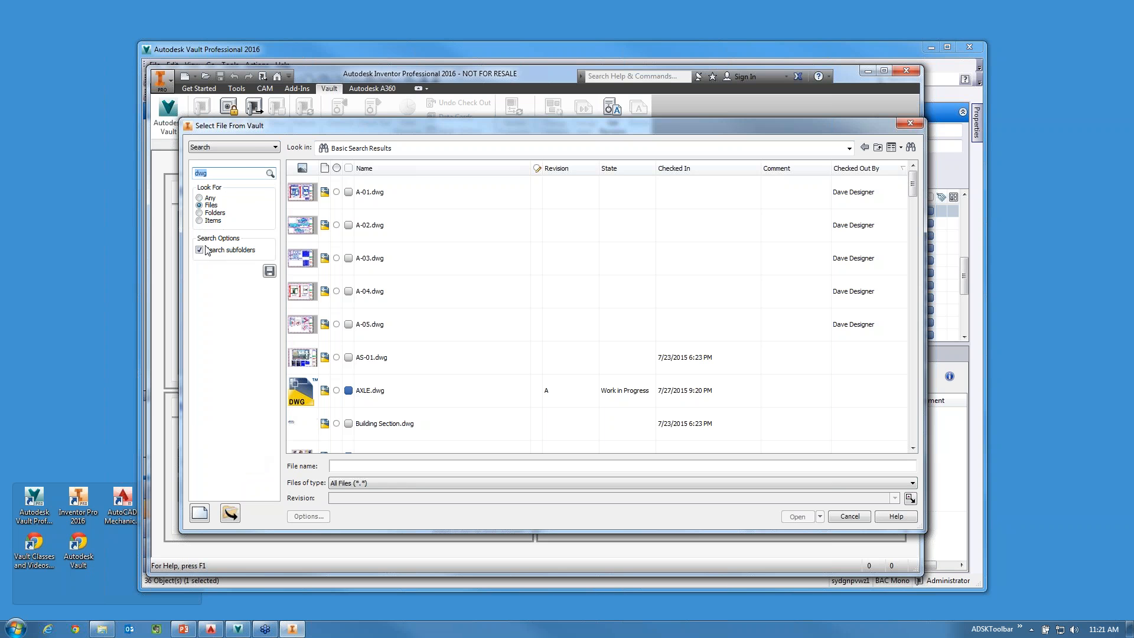
# Switch the file selection to My Saved Searches and view the ALL Chk Out search and the searches for each person's checked-out files.
pyautogui.click(255, 148)
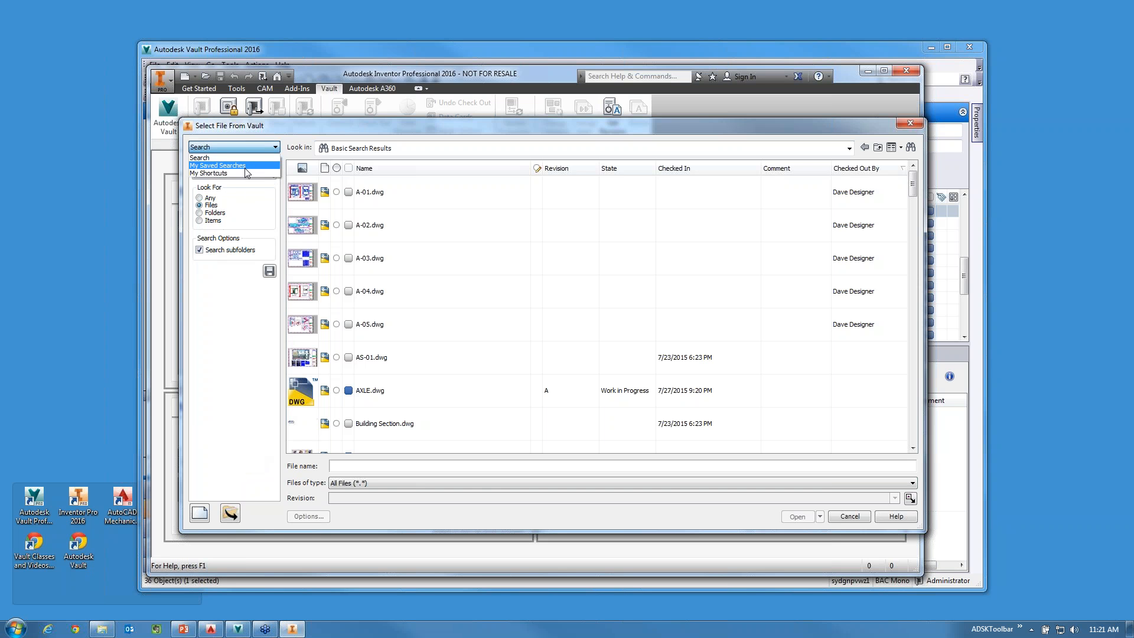
pyautogui.click(245, 168)
pyautogui.click(233, 190)
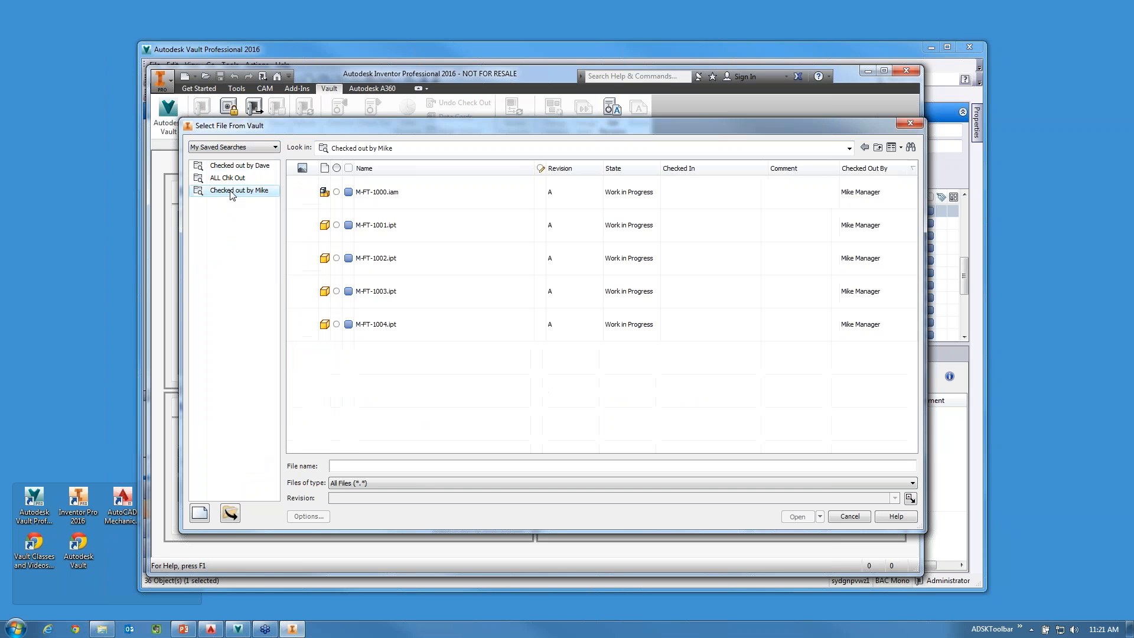
pyautogui.click(231, 178)
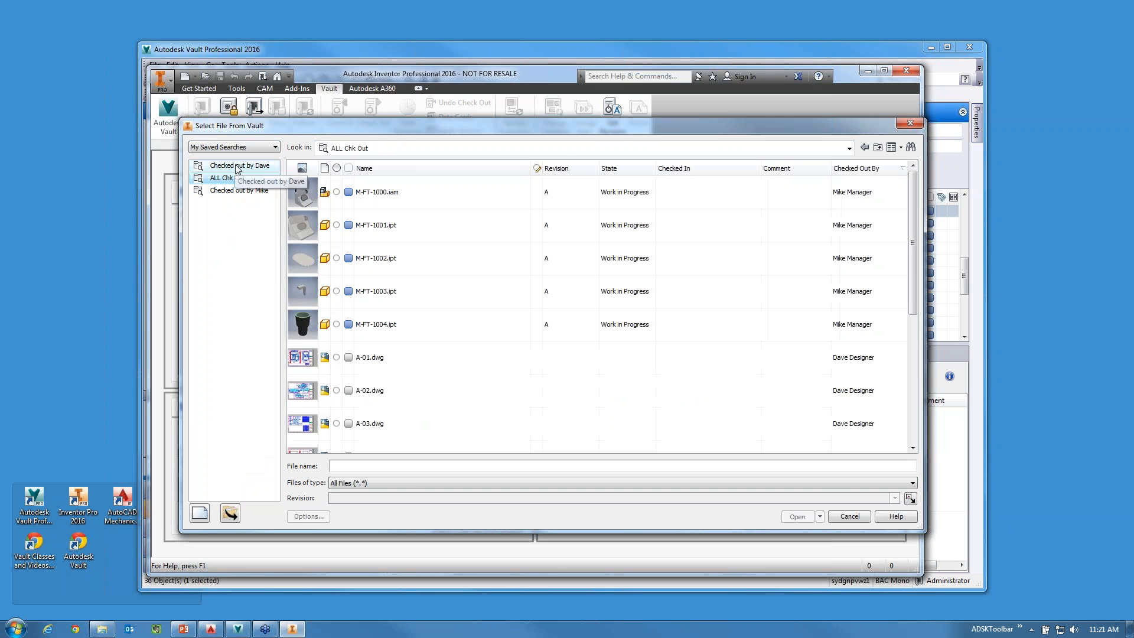
pyautogui.click(238, 167)
pyautogui.click(238, 191)
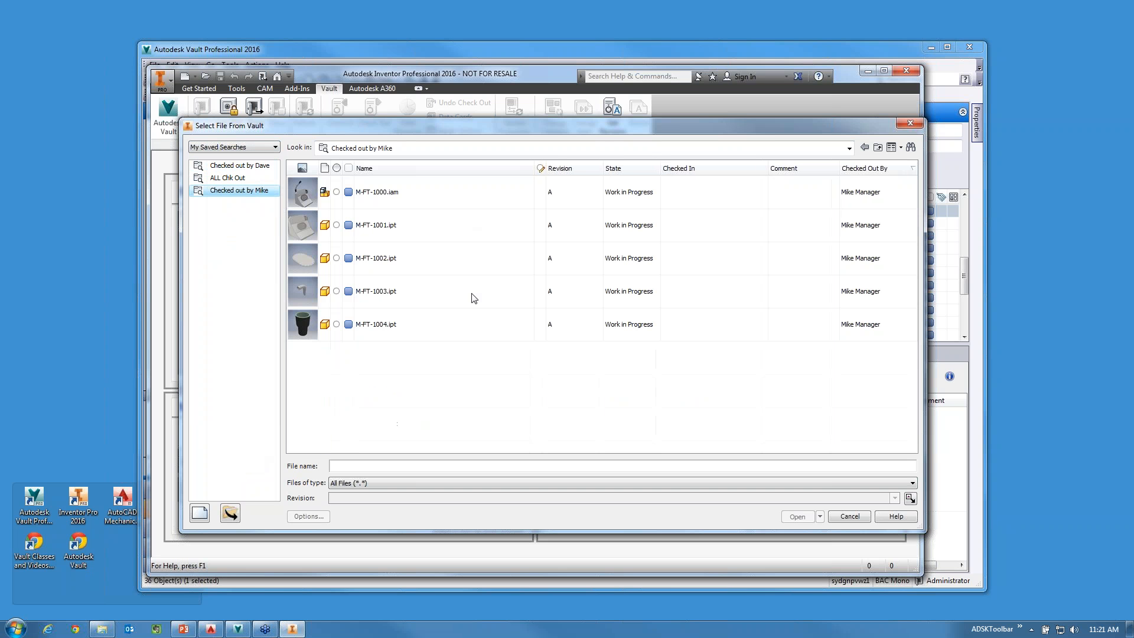
# Close the vault file selection without opening a file and switch from Inventor through Vault Professional to PowerPoint.
pyautogui.click(910, 123)
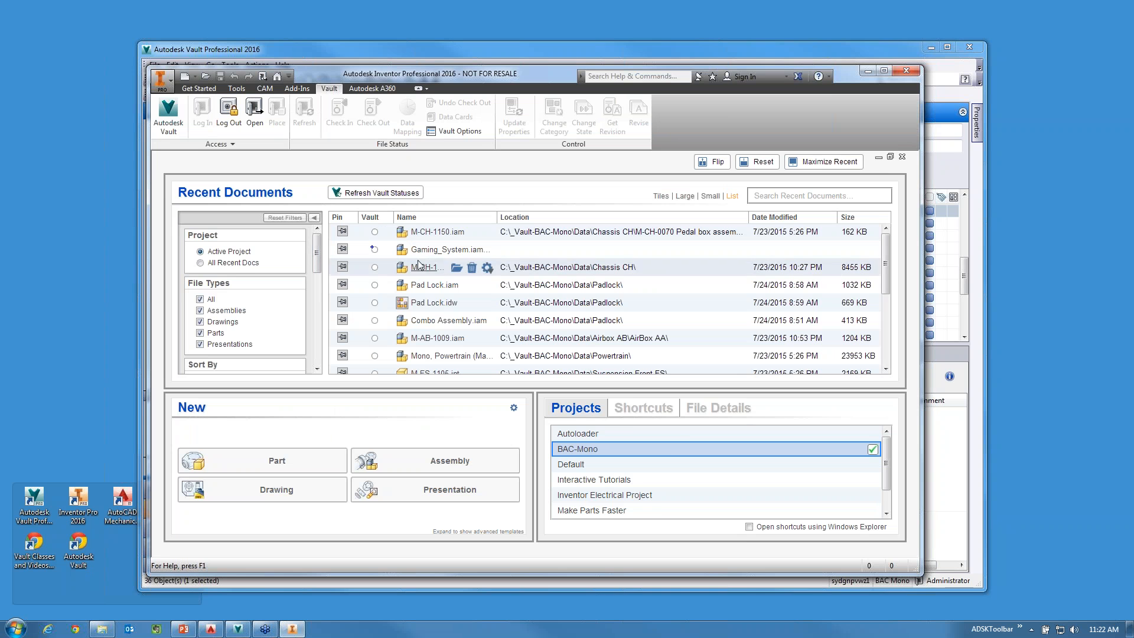
pyautogui.moveTo(428, 69); pyautogui.dragTo(413, 34)
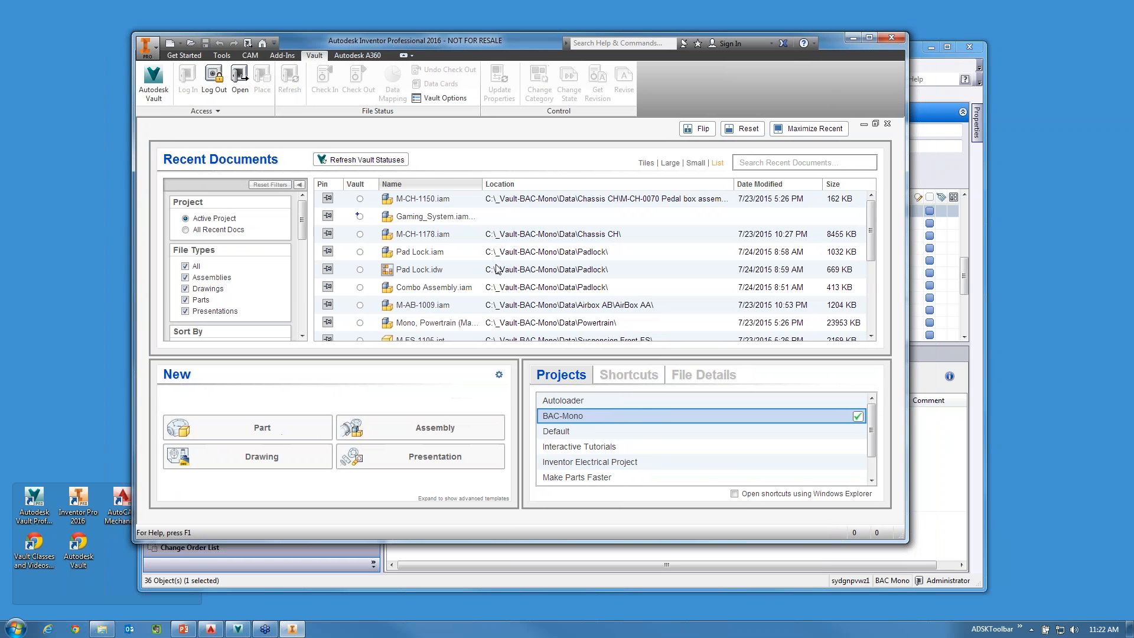
pyautogui.click(940, 480)
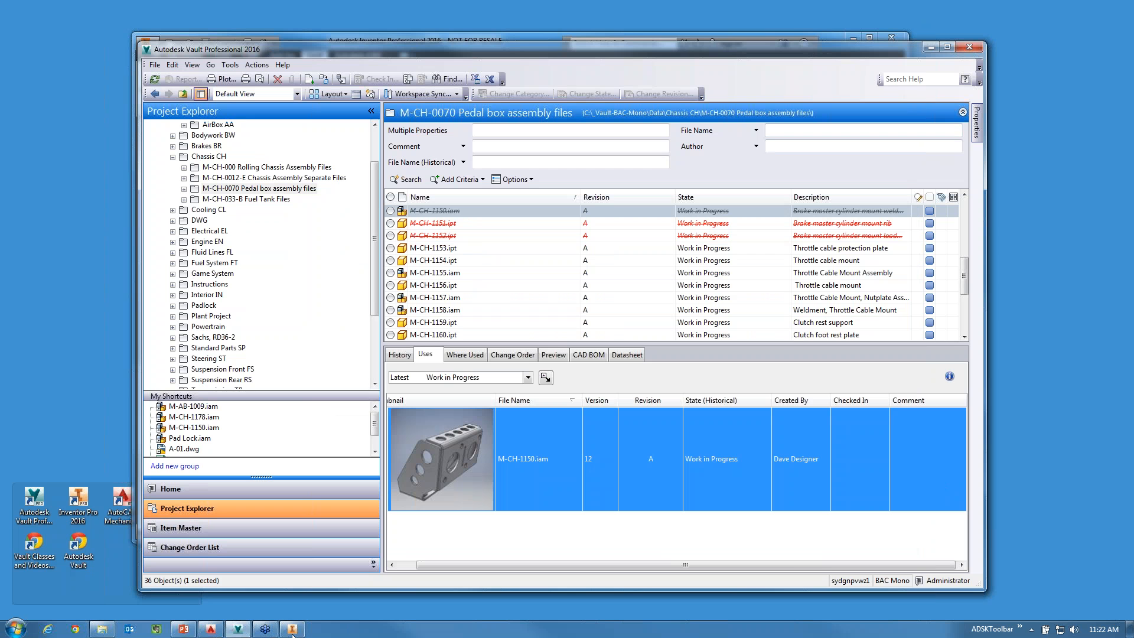
pyautogui.click(181, 630)
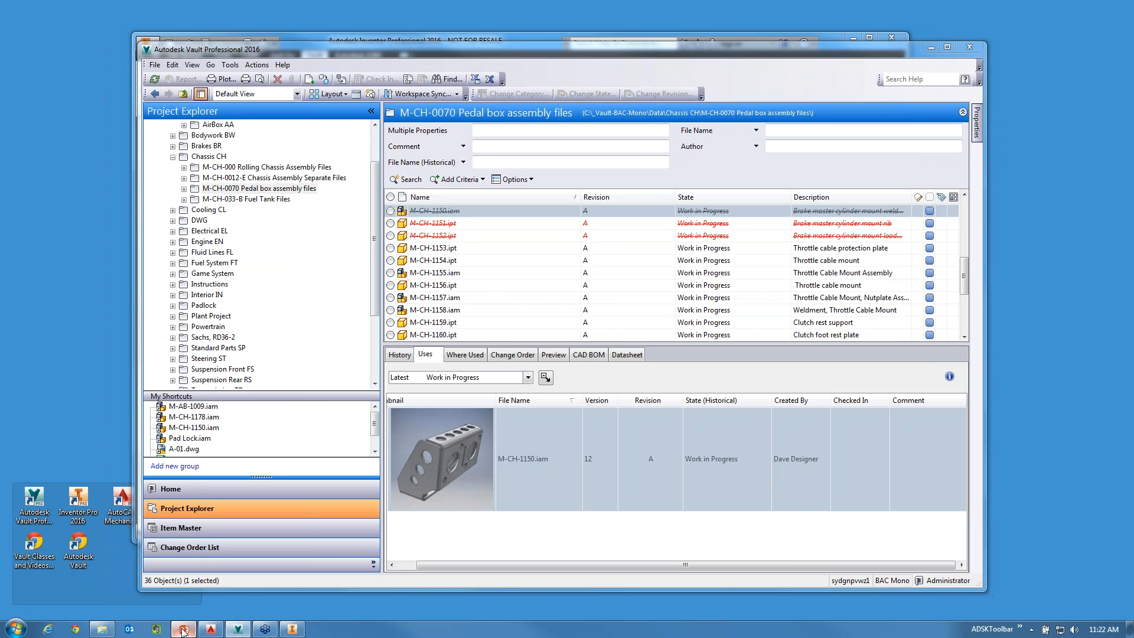
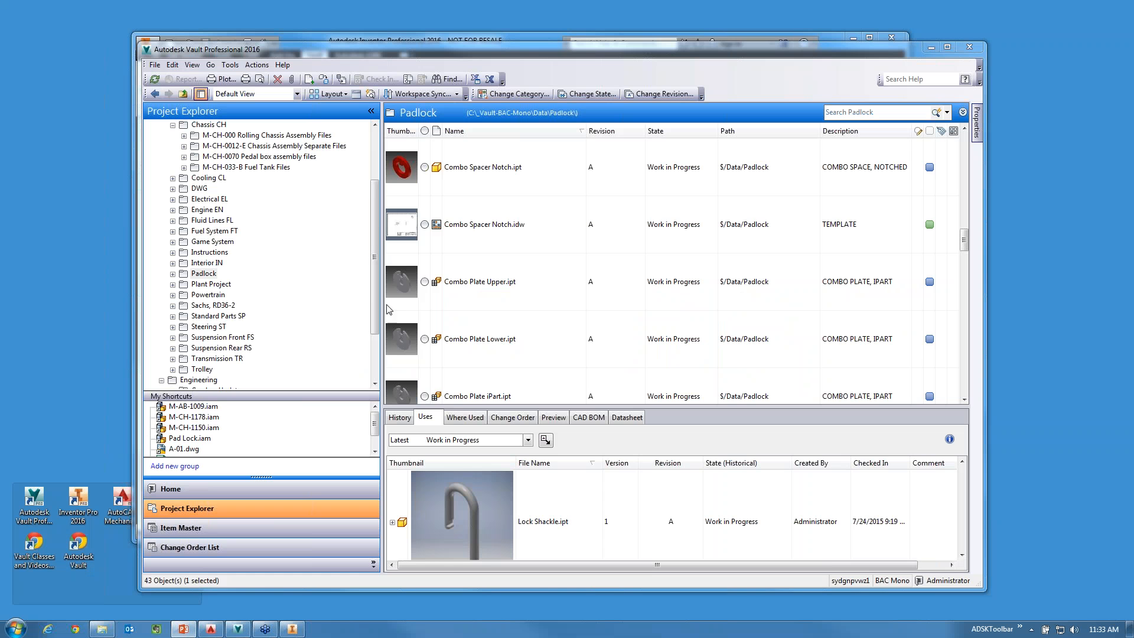
# Switch to AutoCAD Mechanical and log in to the BAC Mono vault with the designer's user name.
pyautogui.click(211, 628)
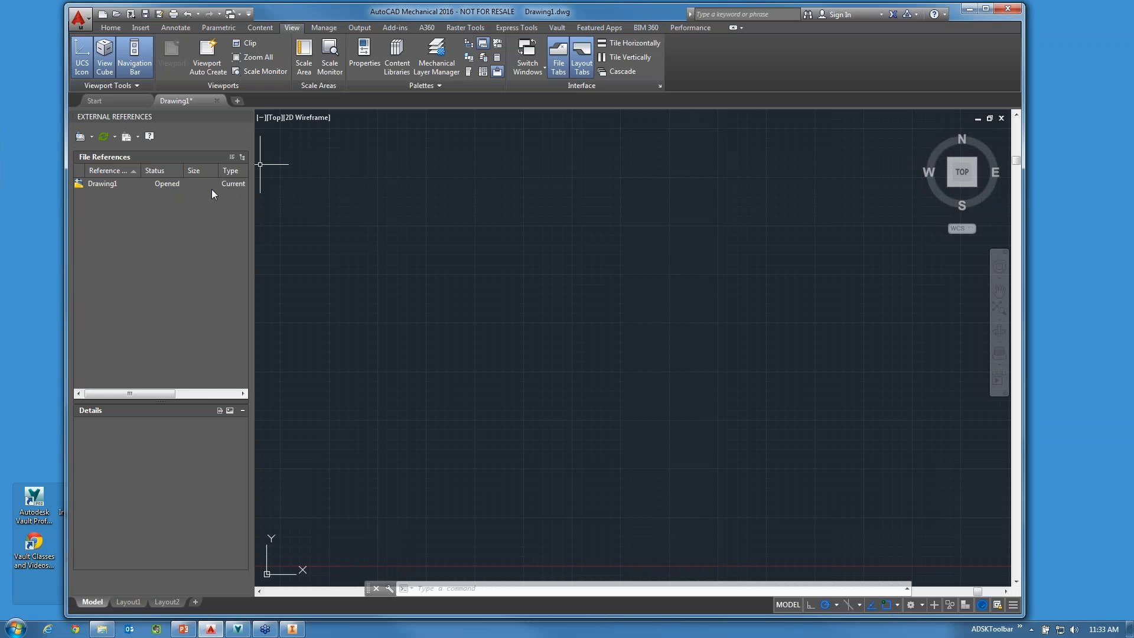
pyautogui.click(557, 28)
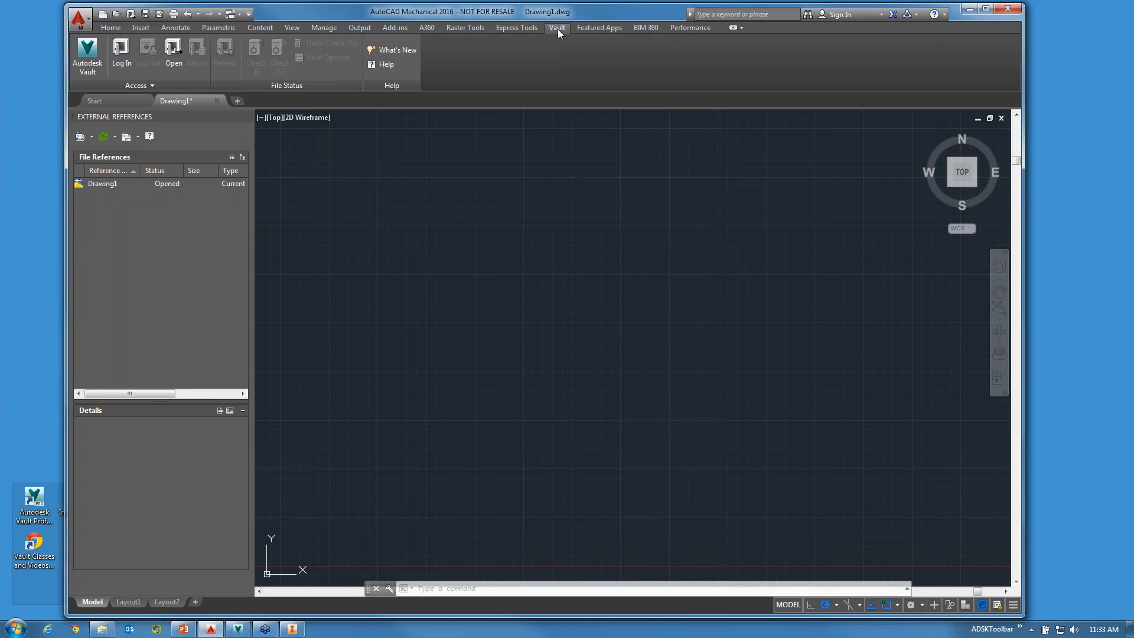
pyautogui.click(121, 53)
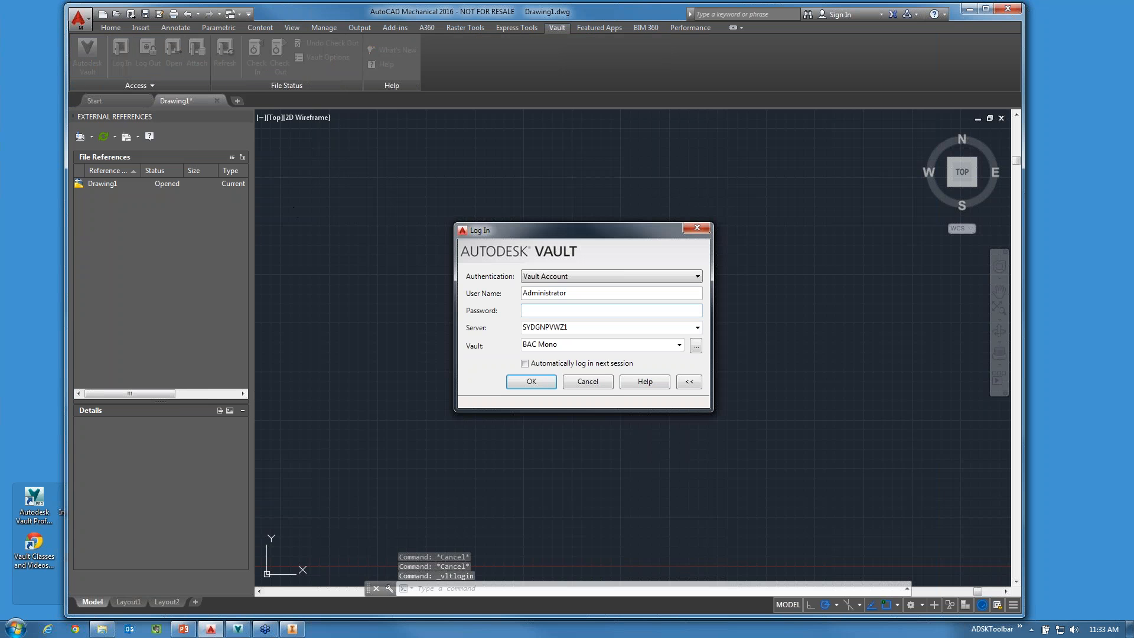
pyautogui.moveTo(578, 294); pyautogui.dragTo(448, 287)
pyautogui.write('Dave De')
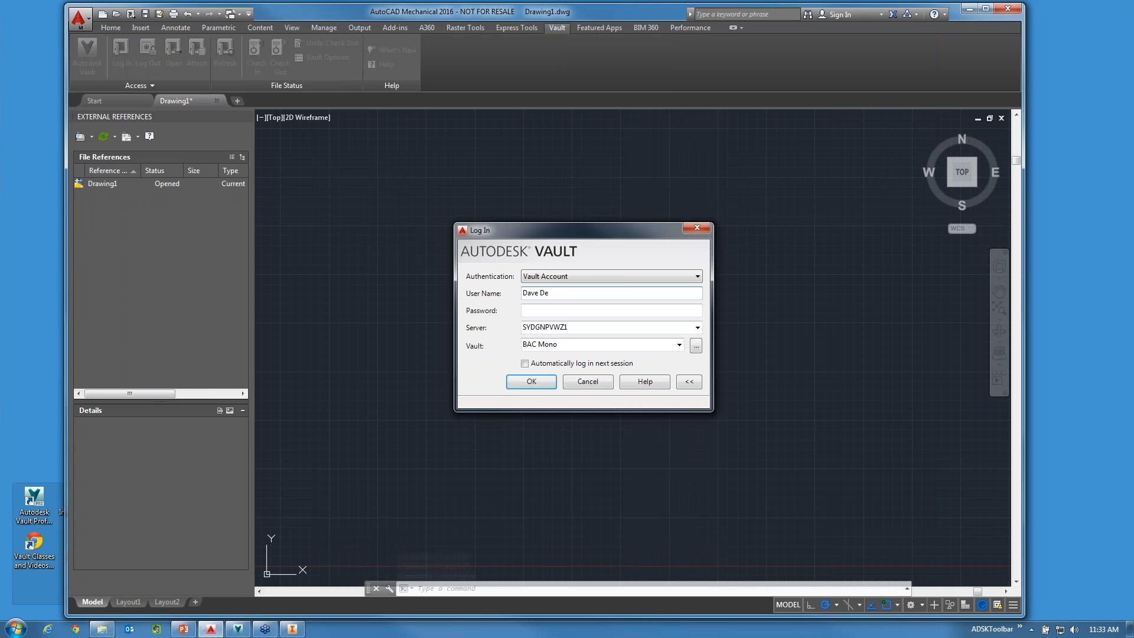
pyautogui.write('signer')
pyautogui.press('Return')
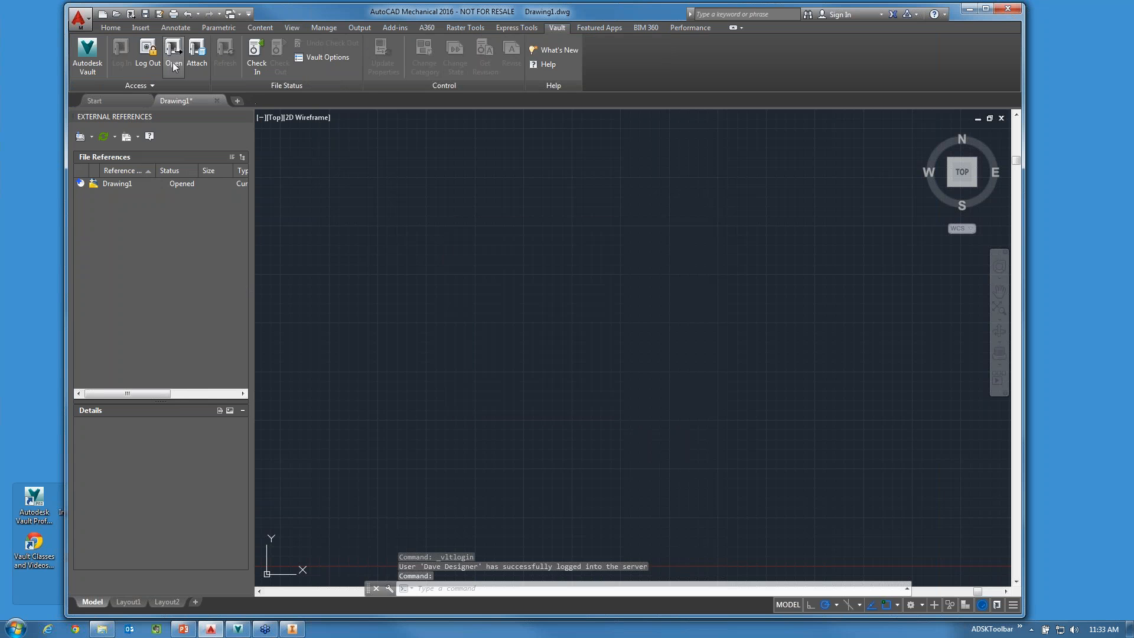
# Try to open a vault file in AutoCAD Mechanical, check the other open windows and minimize Vault Professional.
pyautogui.click(179, 63)
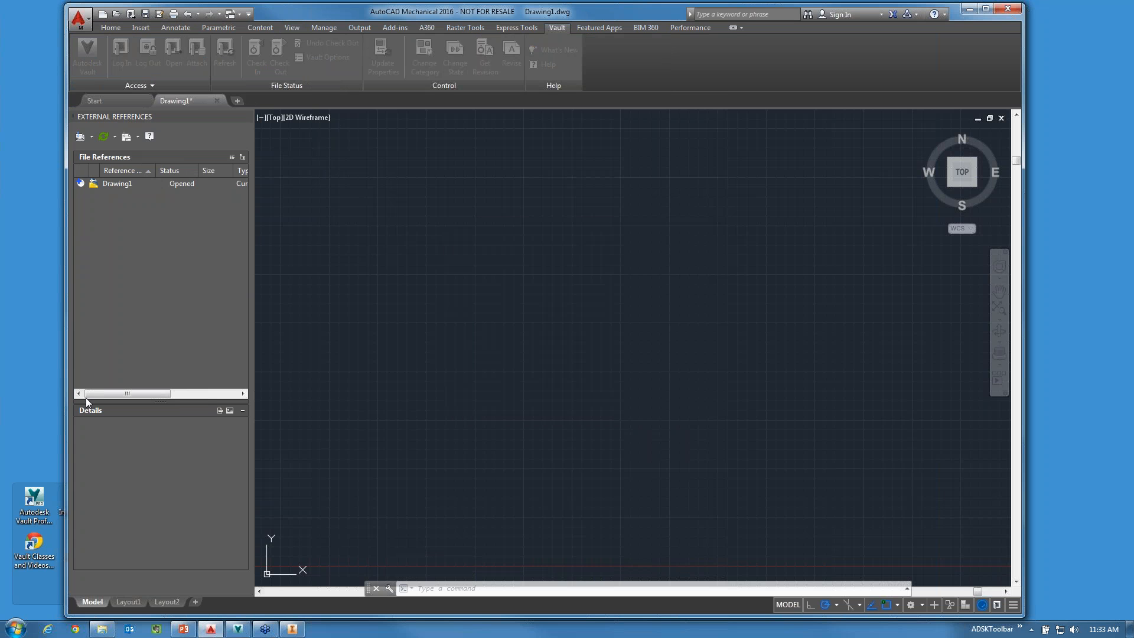
pyautogui.hotkey('alt', 'Tab')
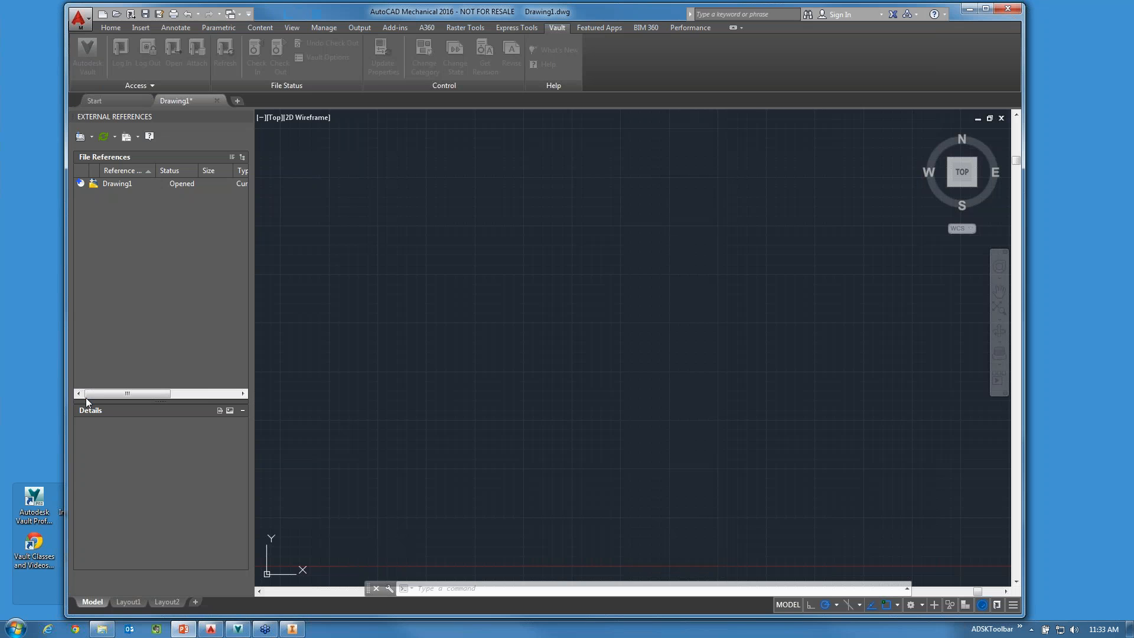
pyautogui.click(600, 9)
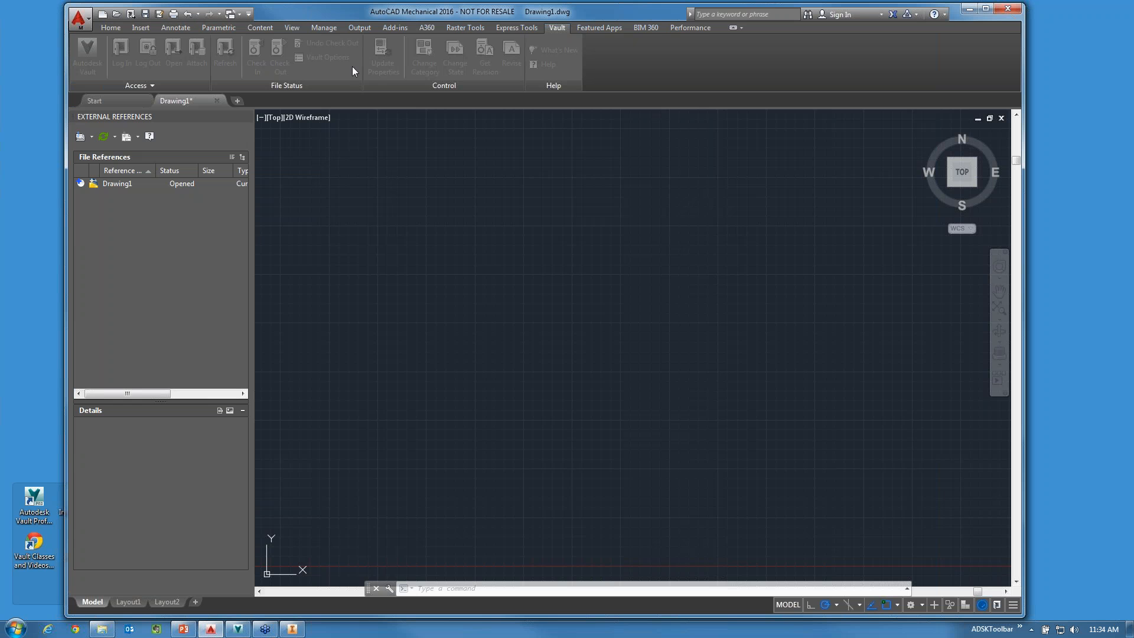
pyautogui.hotkey('alt', 'Tab')
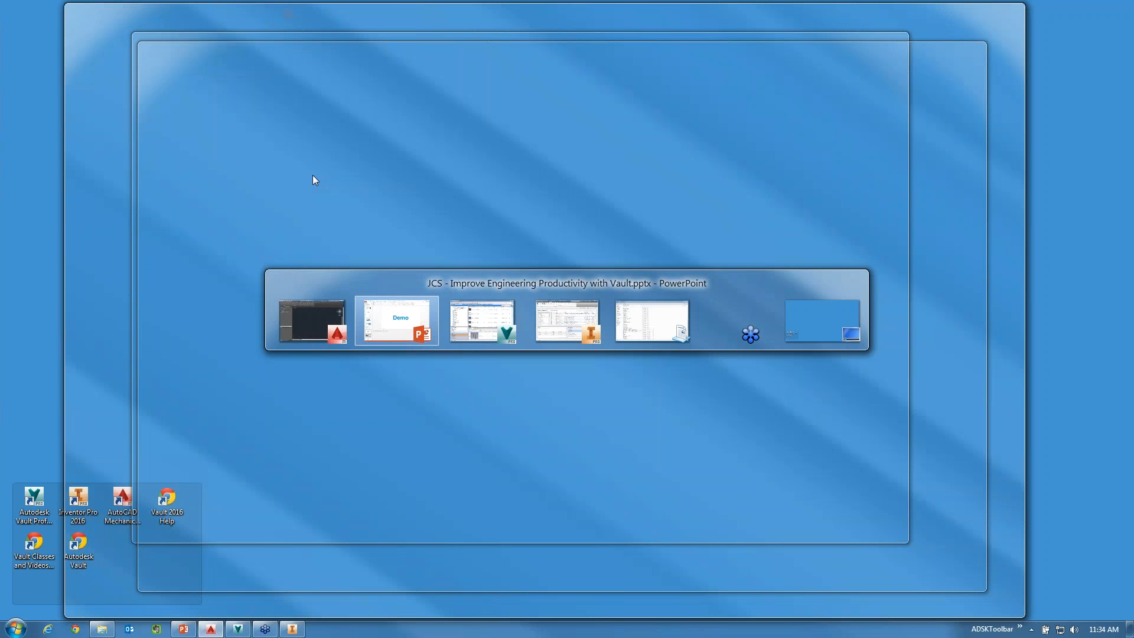
pyautogui.hotkey('alt', 'Tab')
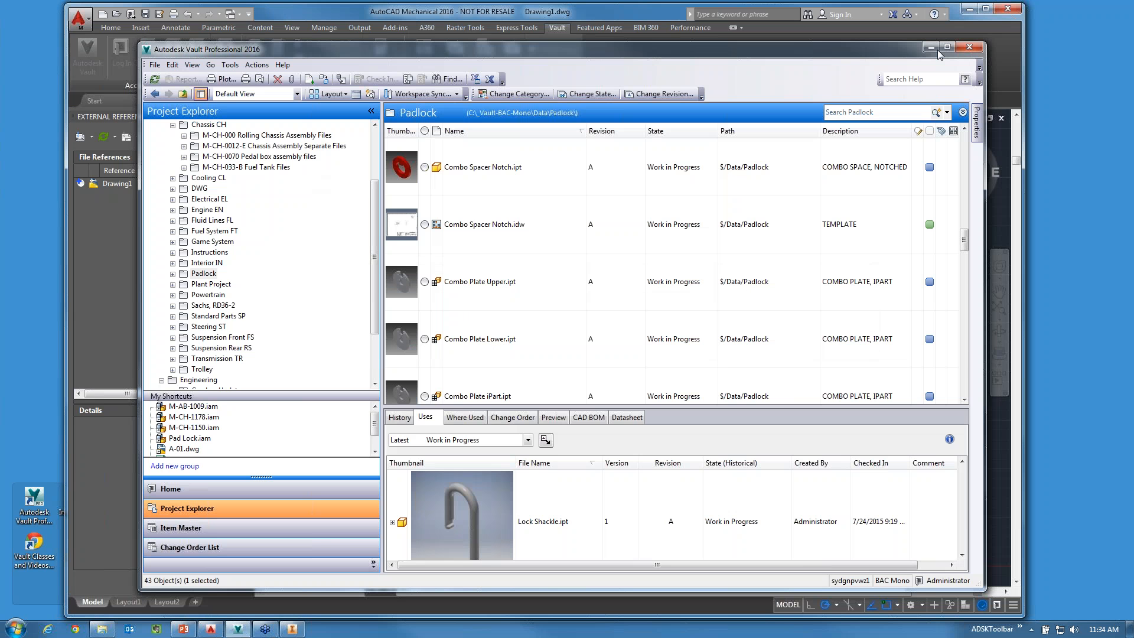
pyautogui.click(933, 49)
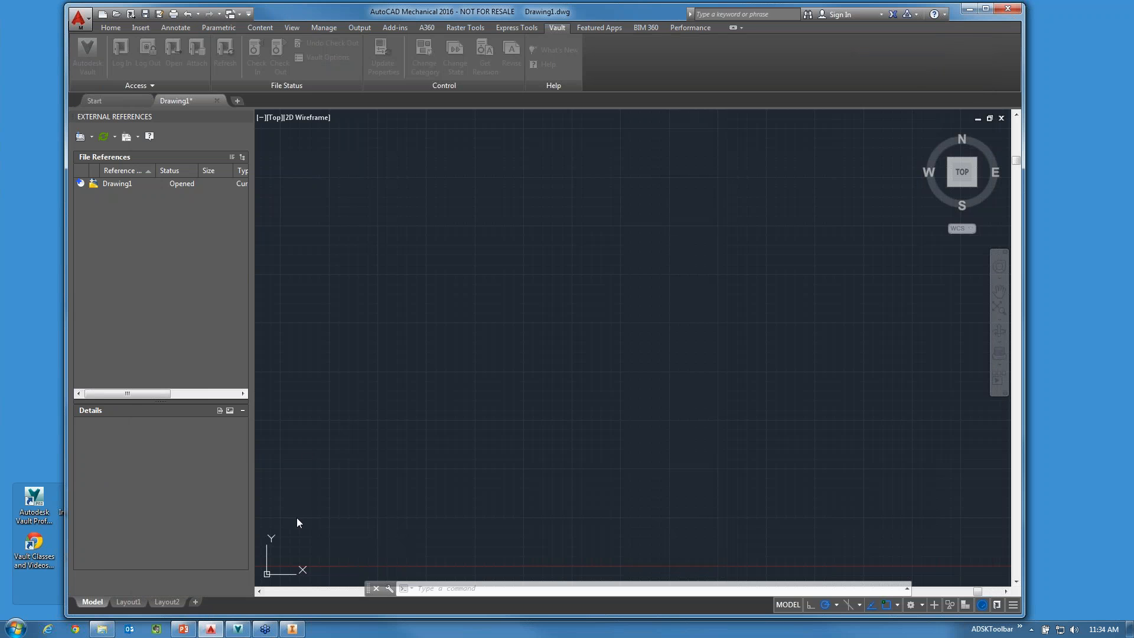
# Switch to Inventor, maximize it and open M-BR-1000.ipt from the vault's Data/Brakes BR folder.
pyautogui.click(292, 628)
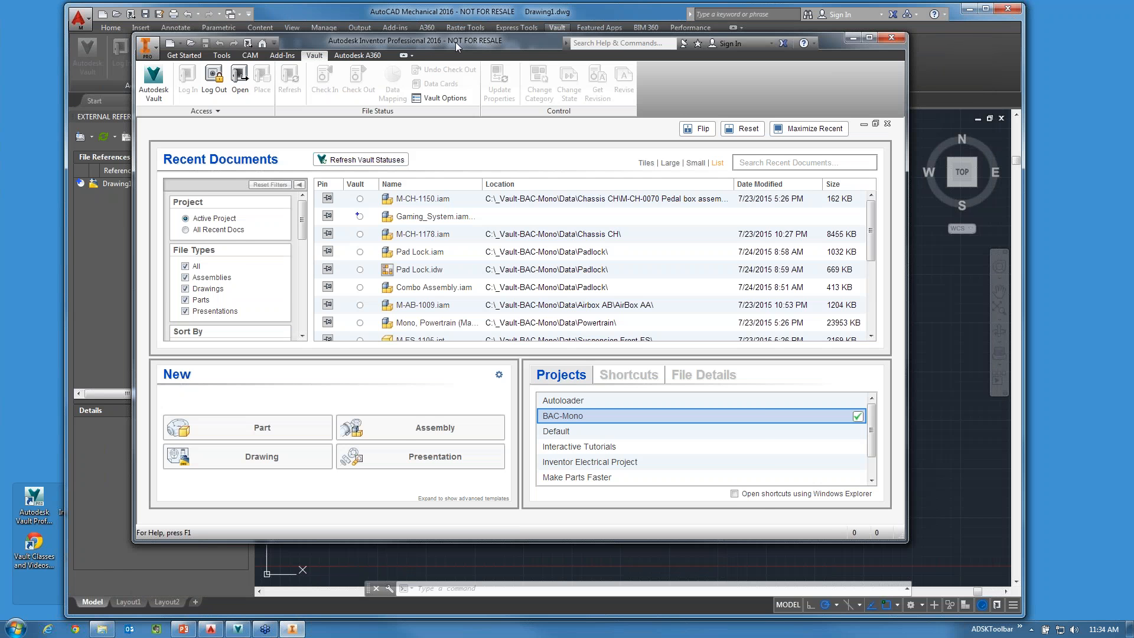
pyautogui.press('super+Up')
pyautogui.click(104, 44)
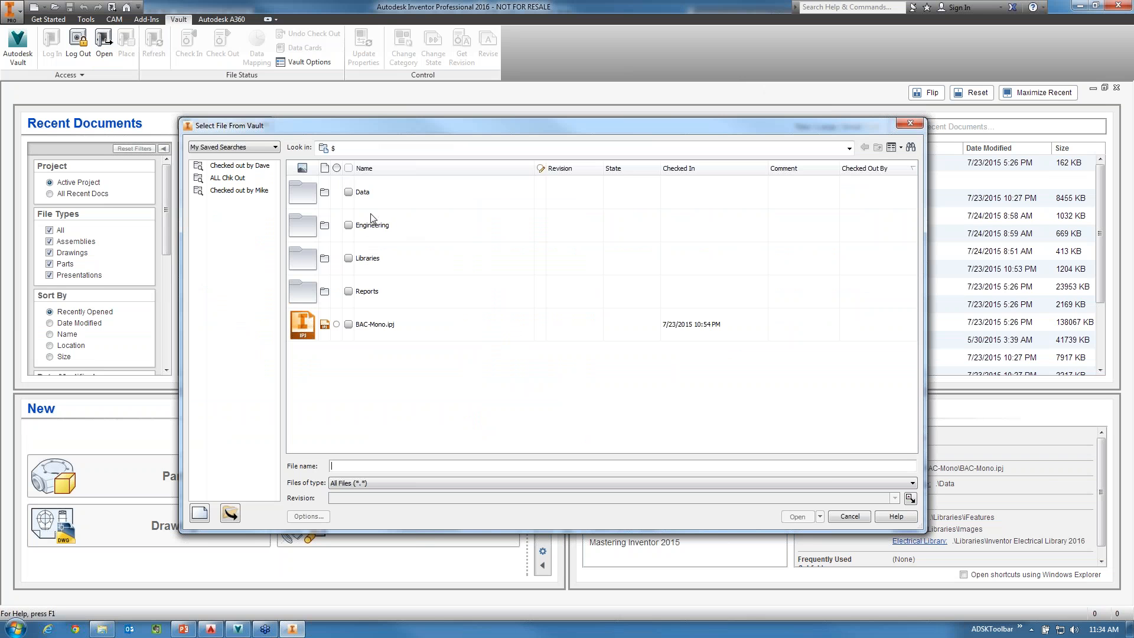
pyautogui.click(368, 195)
pyautogui.doubleClick(369, 195)
pyautogui.doubleClick(364, 323)
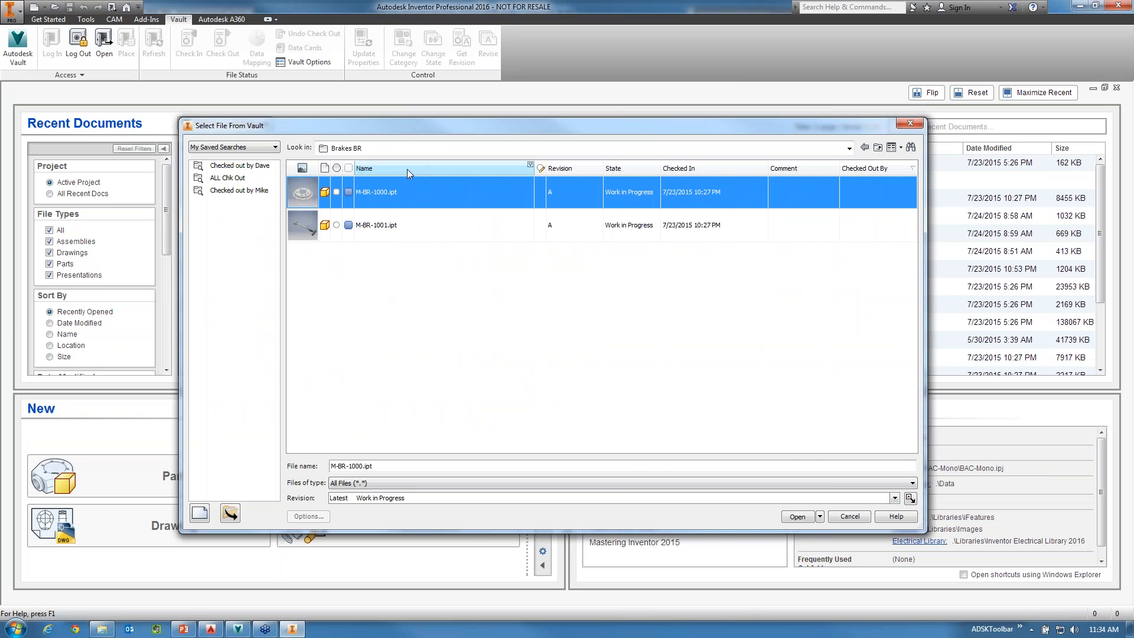
pyautogui.click(798, 516)
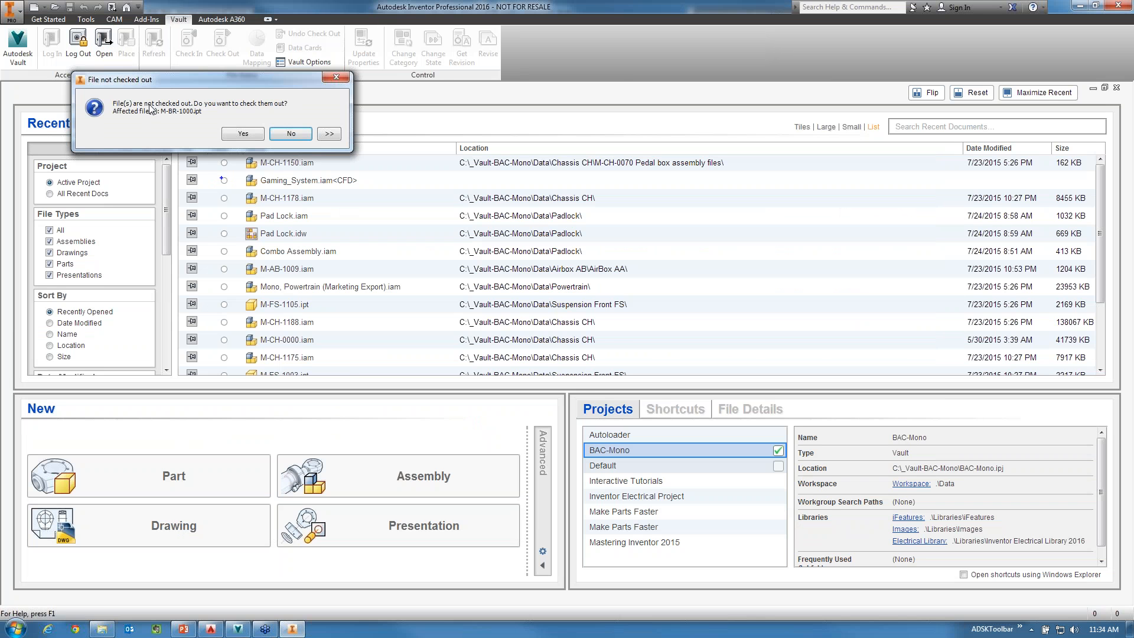
# Check out M-BR-1000.ipt without a comment and update its out-of-date properties for all affected files.
pyautogui.click(244, 134)
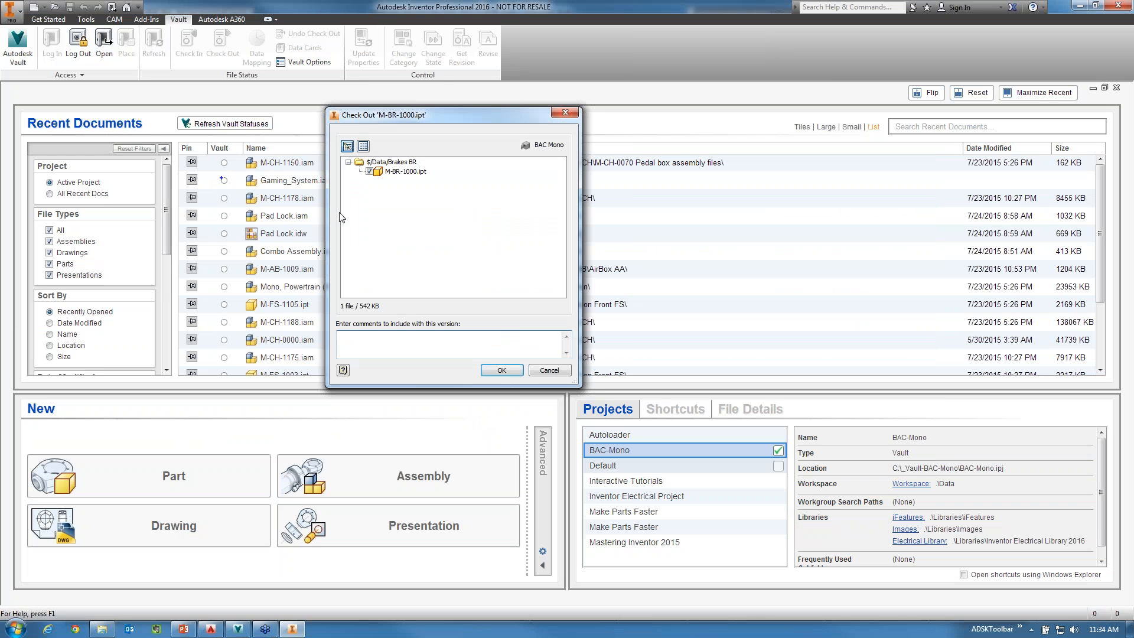
pyautogui.click(498, 370)
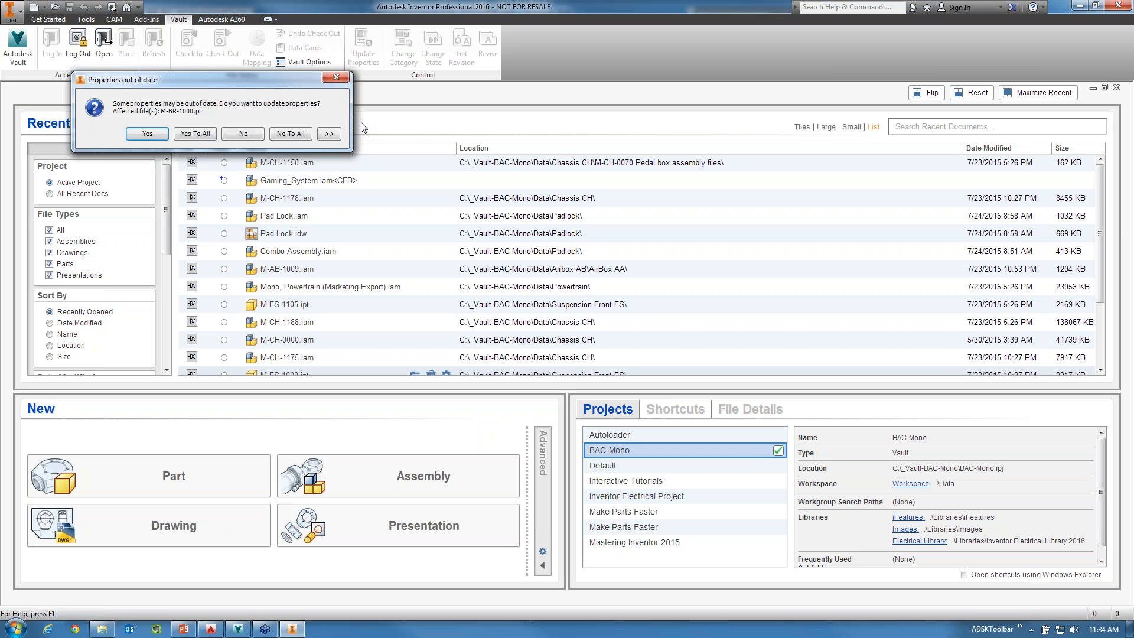
pyautogui.click(201, 137)
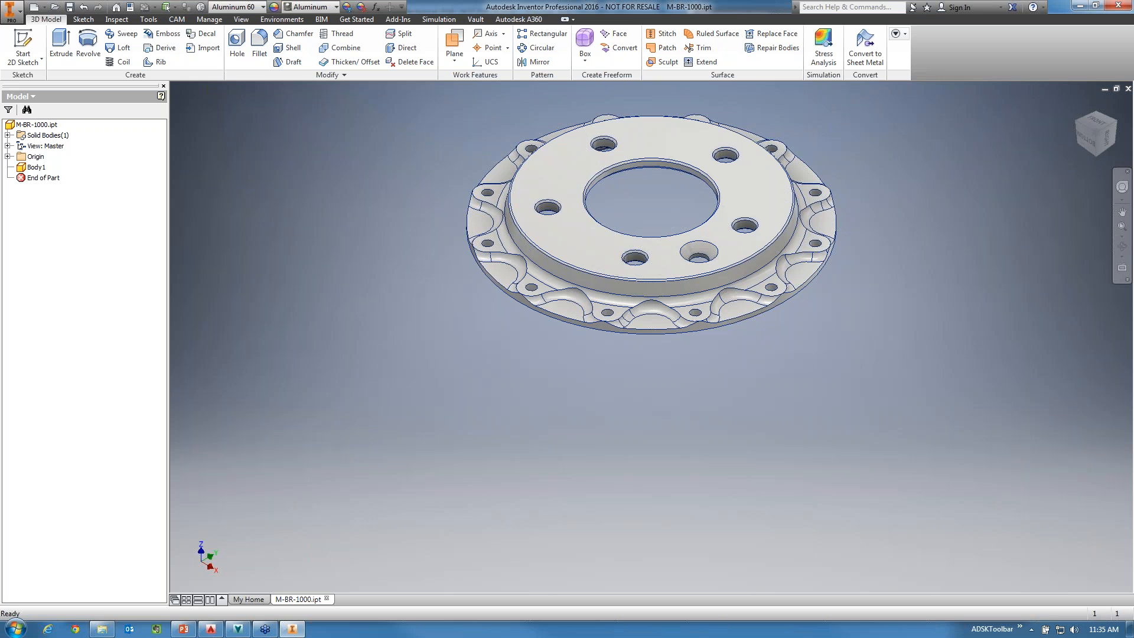
# Change the model browser to the Vault view and examine the check-out status of M-BR-1000.ipt.
pyautogui.click(21, 97)
pyautogui.click(33, 137)
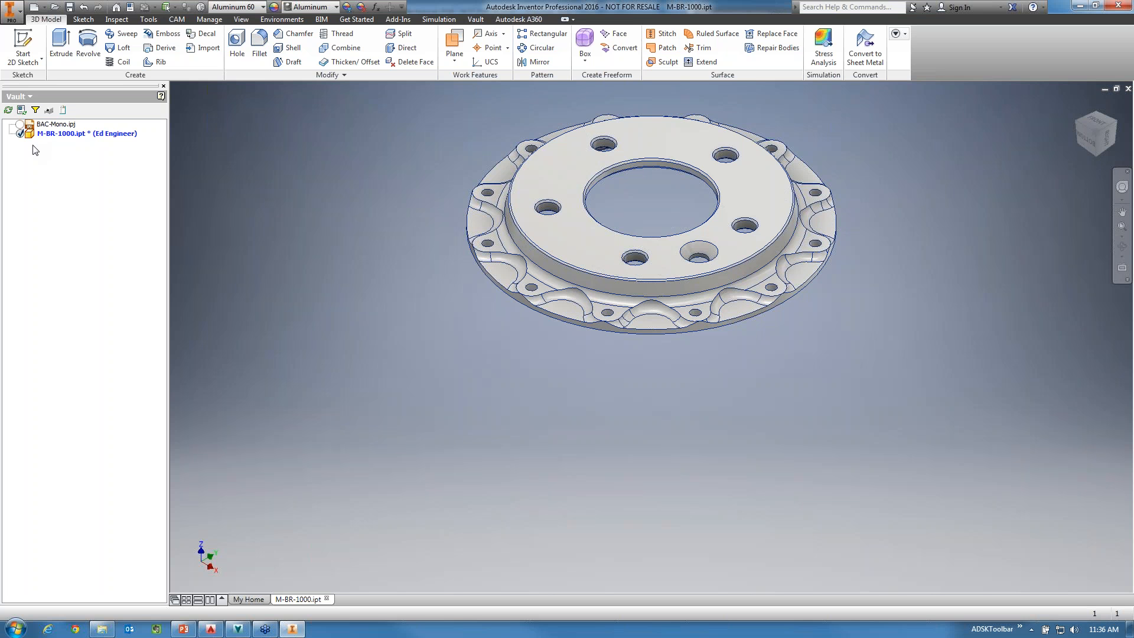
pyautogui.moveTo(67, 137)
pyautogui.moveTo(25, 139)
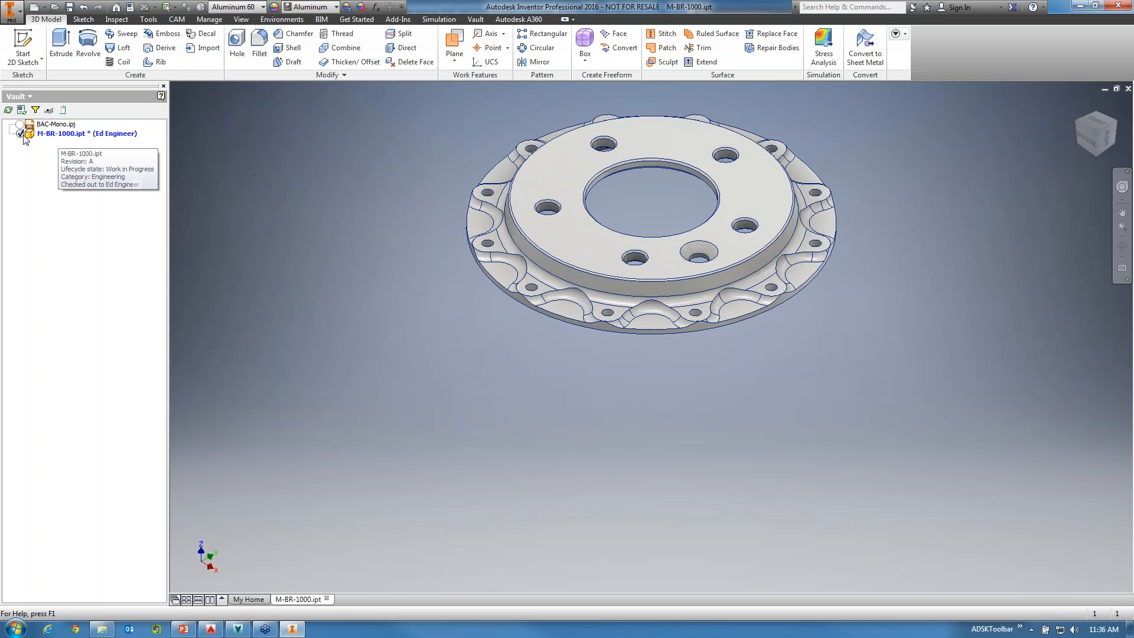
# Fillet the edge of the disc's leftmost bolt hole with a radius of 0.1 and save the part locally.
pyautogui.click(547, 211)
pyautogui.click(561, 201)
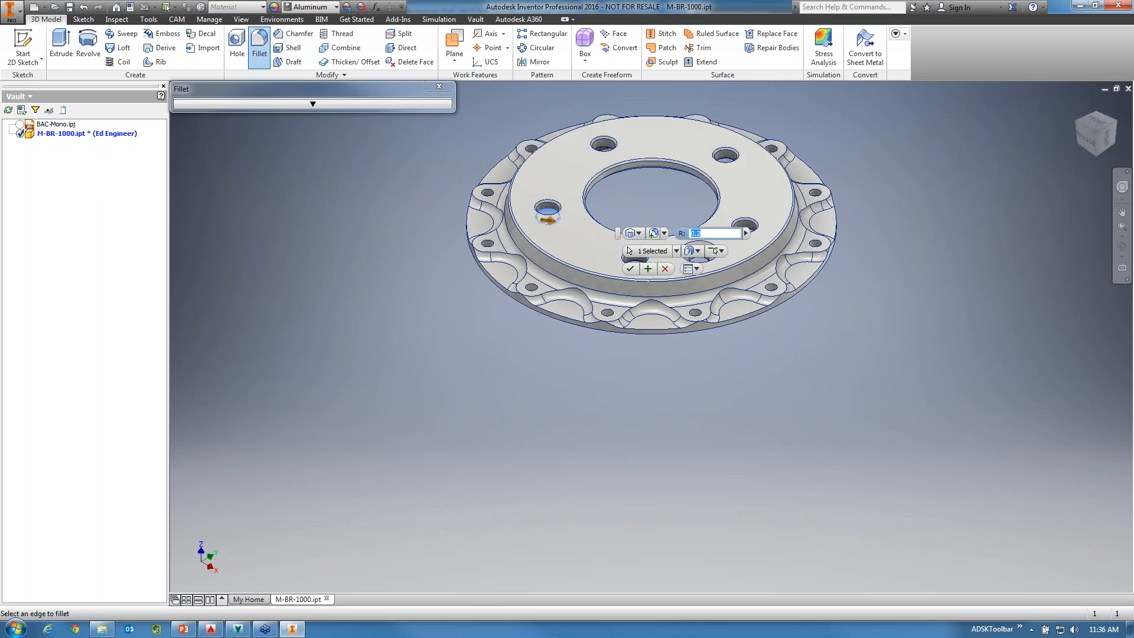
pyautogui.write('.1')
pyautogui.press('Return')
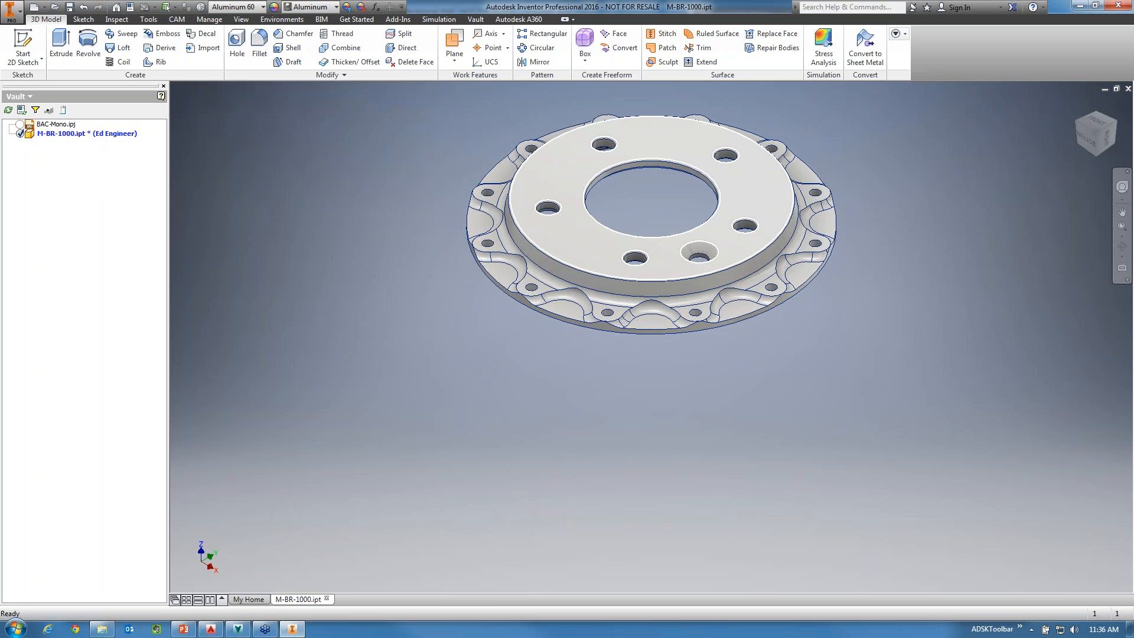
pyautogui.click(70, 7)
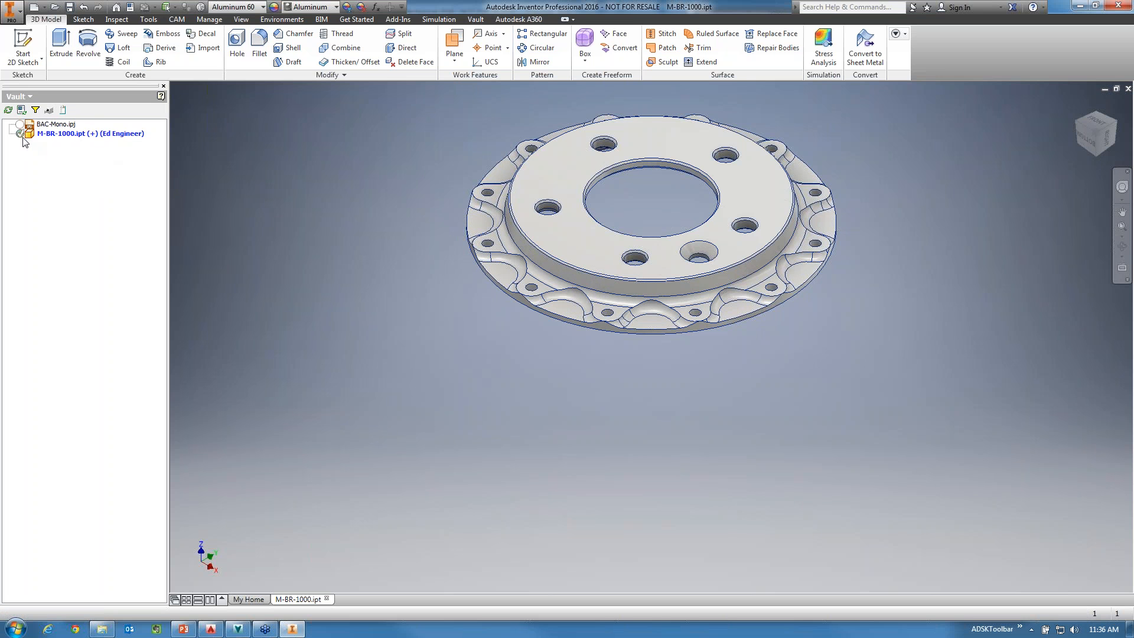
pyautogui.moveTo(24, 141)
# Switch to Vault Professional, log out, and log back in to the BAC Mono vault with the manager's user name.
pyautogui.click(238, 630)
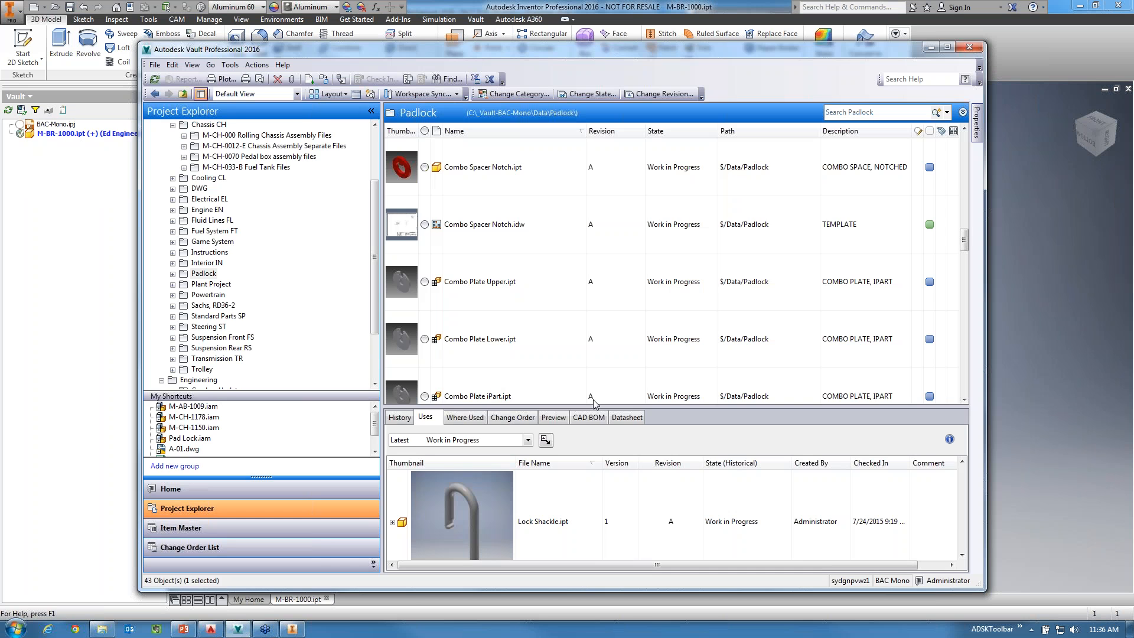
pyautogui.click(200, 136)
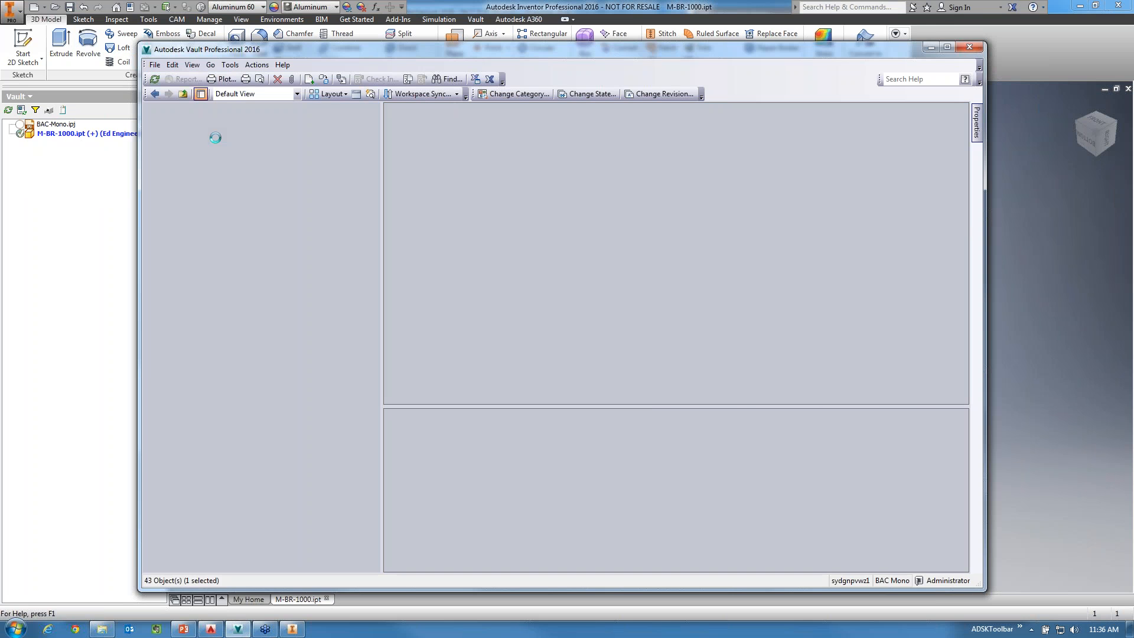
pyautogui.click(559, 349)
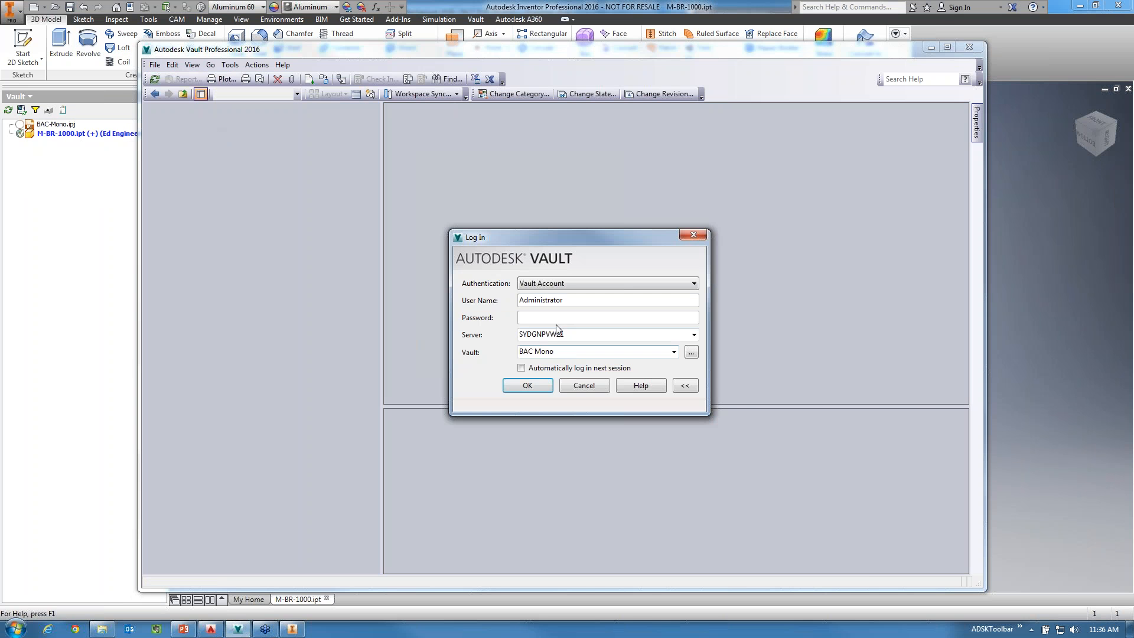
pyautogui.doubleClick(563, 301)
pyautogui.write('Mike De')
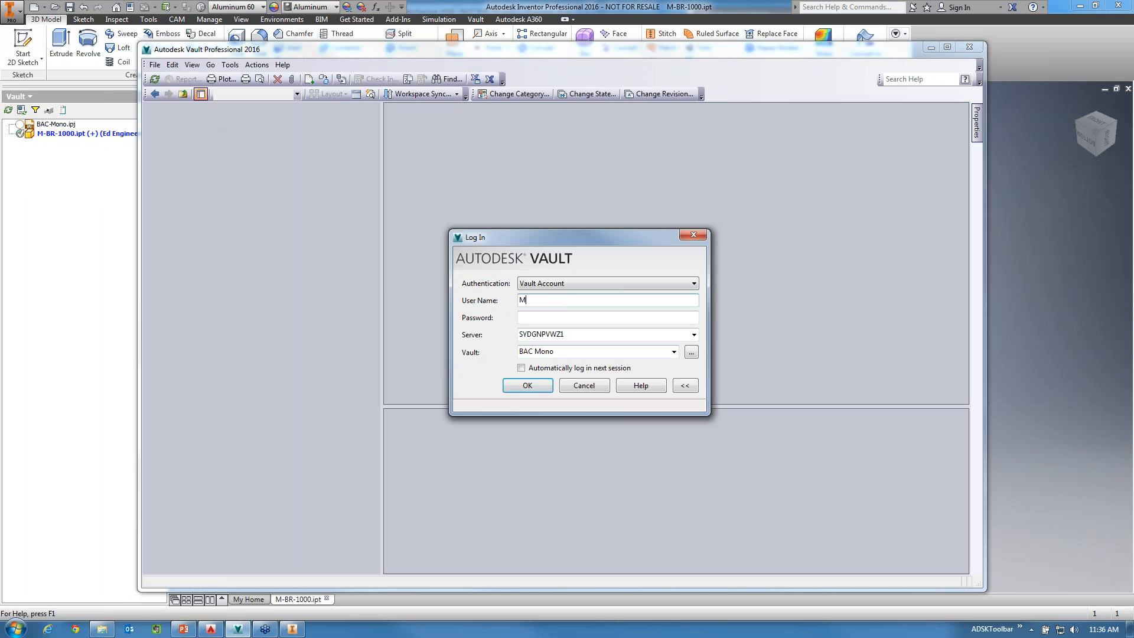
pyautogui.press('BackSpace')
pyautogui.press('BackSpace')
pyautogui.write('Manager')
pyautogui.press('Return')
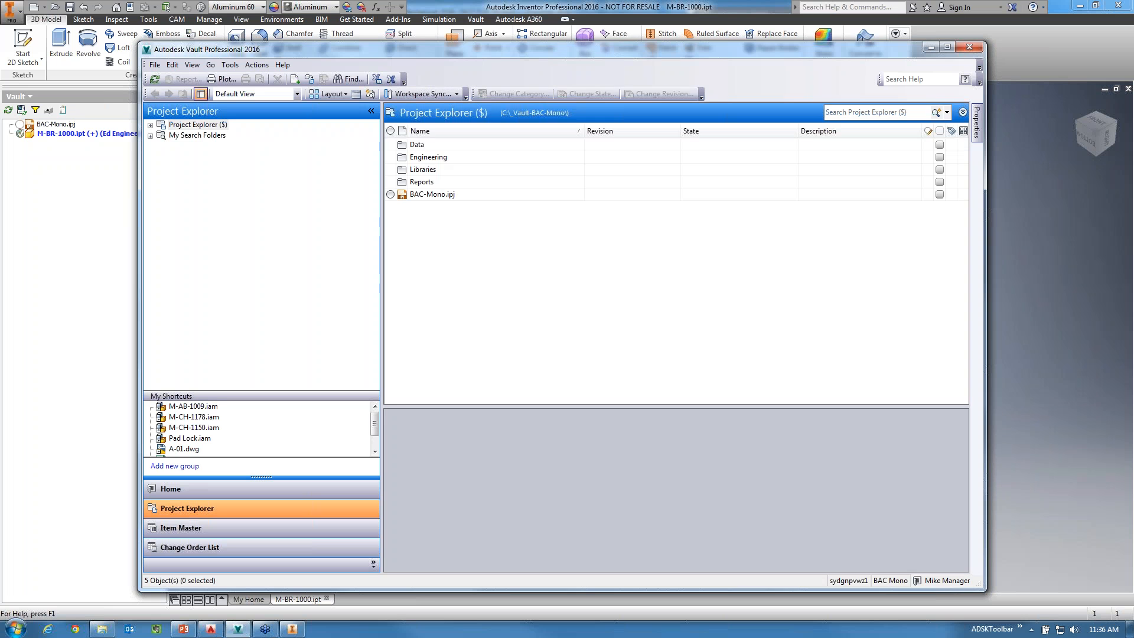
# Browse the Data folder and run the saved search for the designer's checked-out files from My Search Folders.
pyautogui.doubleClick(411, 147)
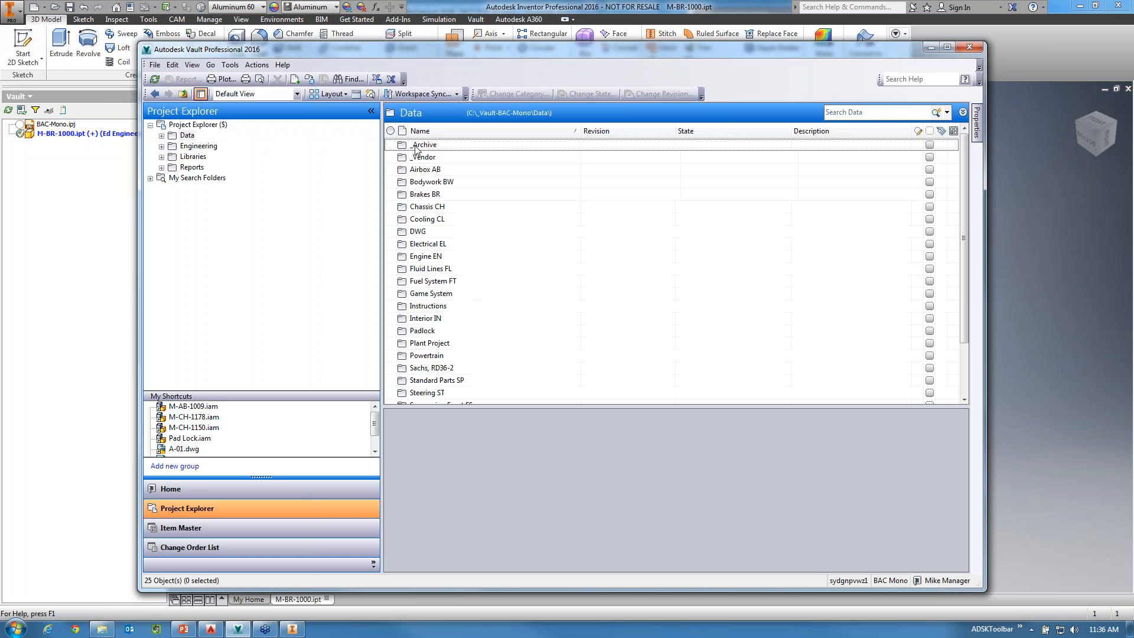
pyautogui.click(150, 179)
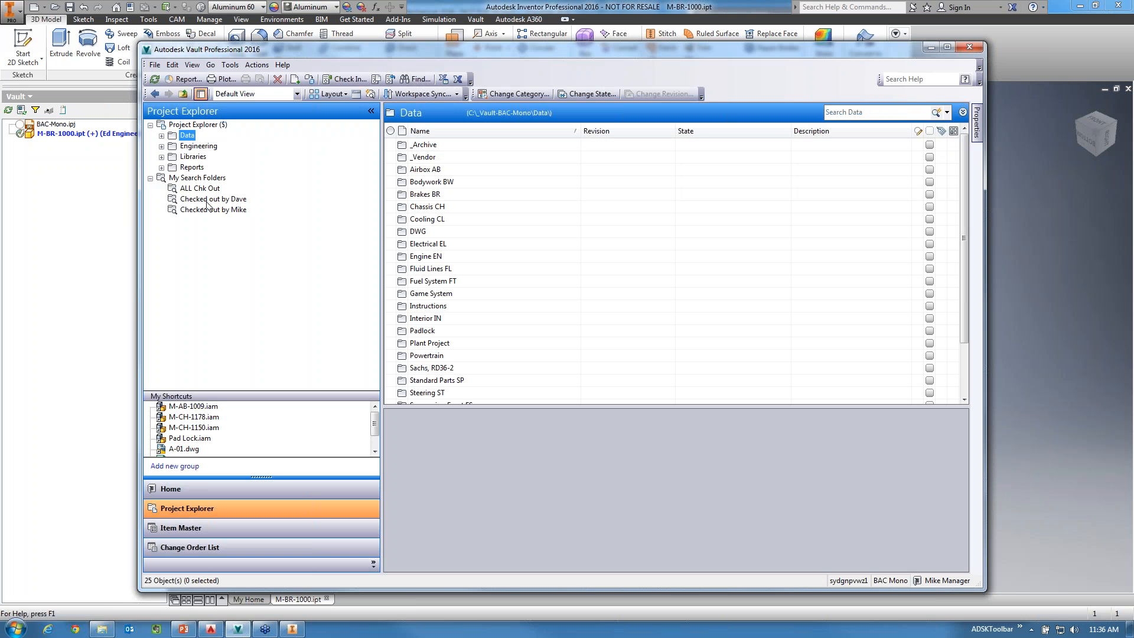
pyautogui.click(213, 199)
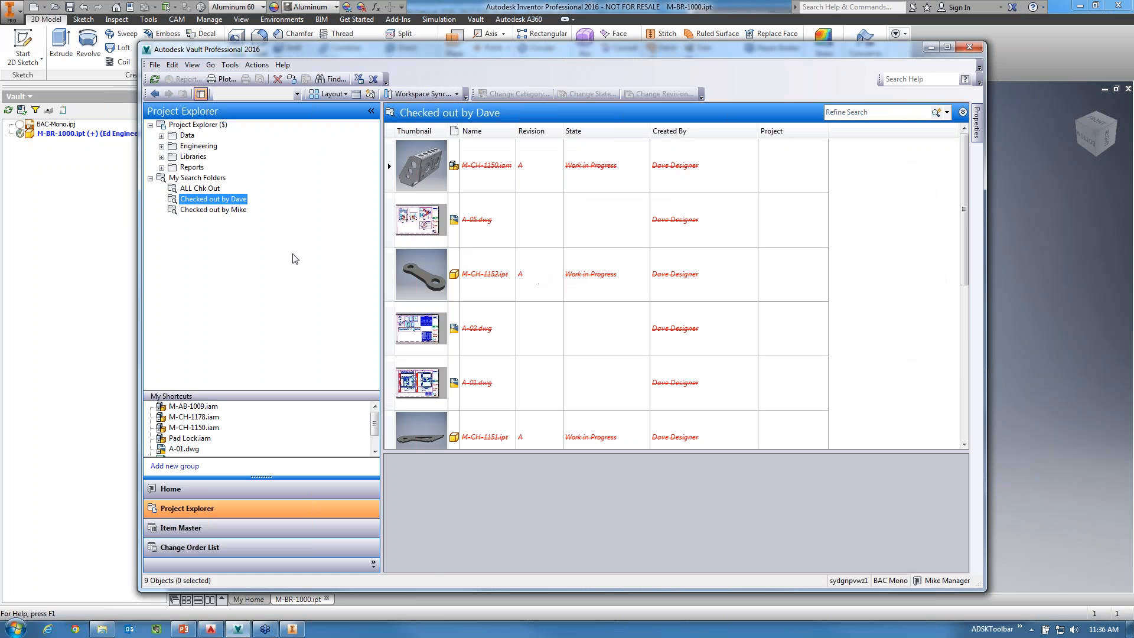
# Switch to Inventor, examine who has M-BR-1000.ipt checked out, and return to Vault Professional.
pyautogui.click(132, 366)
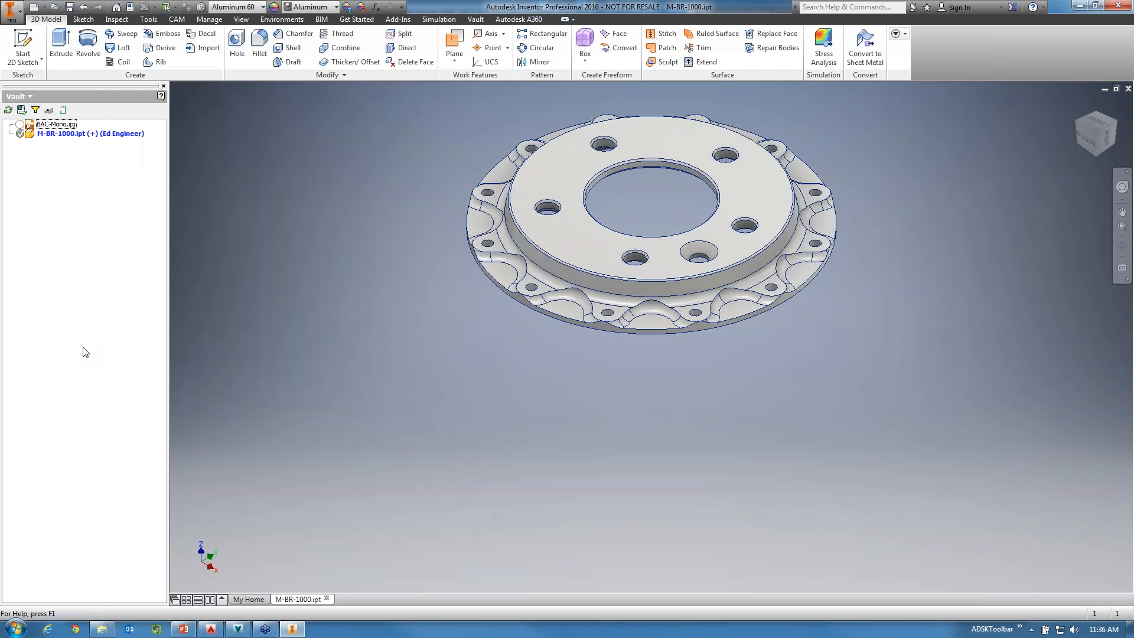
pyautogui.moveTo(94, 142)
pyautogui.click(291, 628)
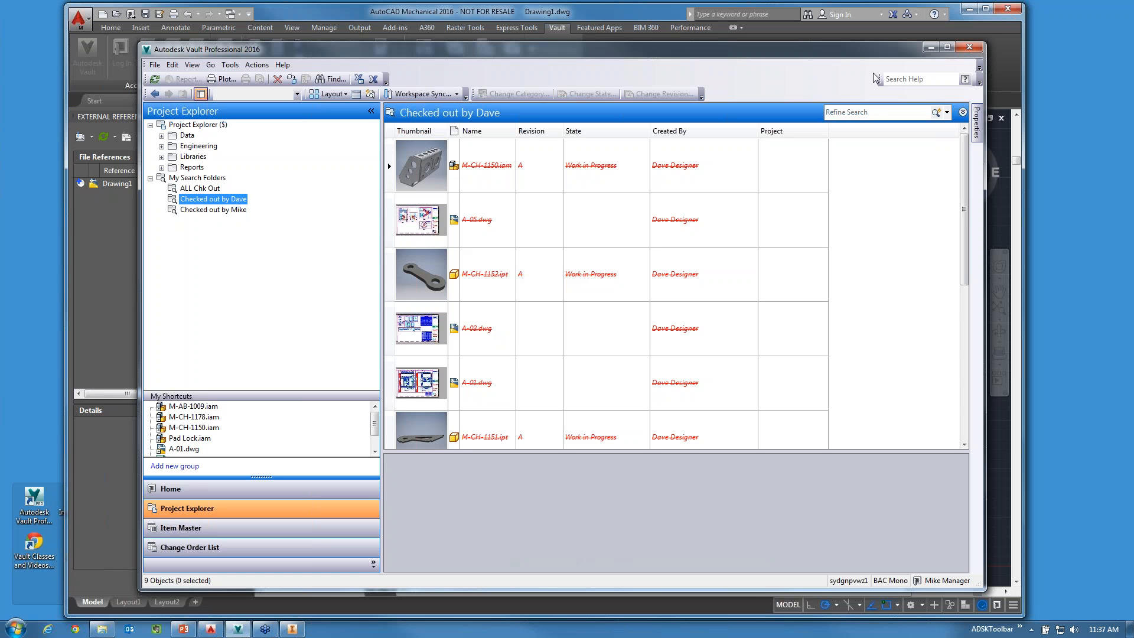
# Search the Data folder for the engineer's files using a partial user name ending in a wildcard.
pyautogui.click(848, 112)
pyautogui.write('ed')
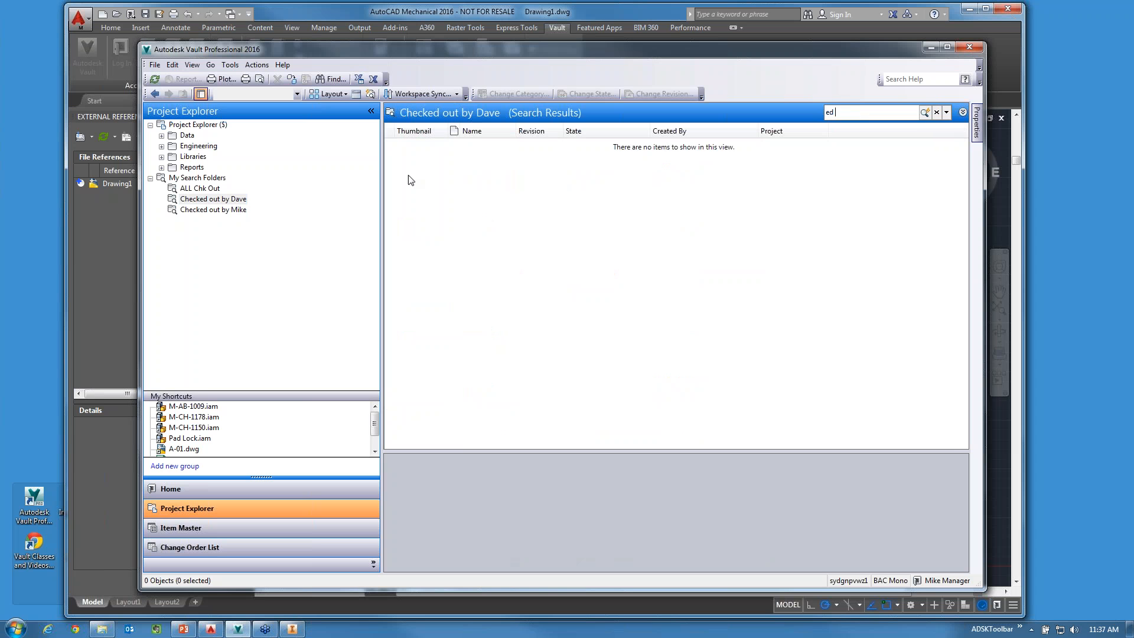
pyautogui.click(193, 135)
pyautogui.click(842, 116)
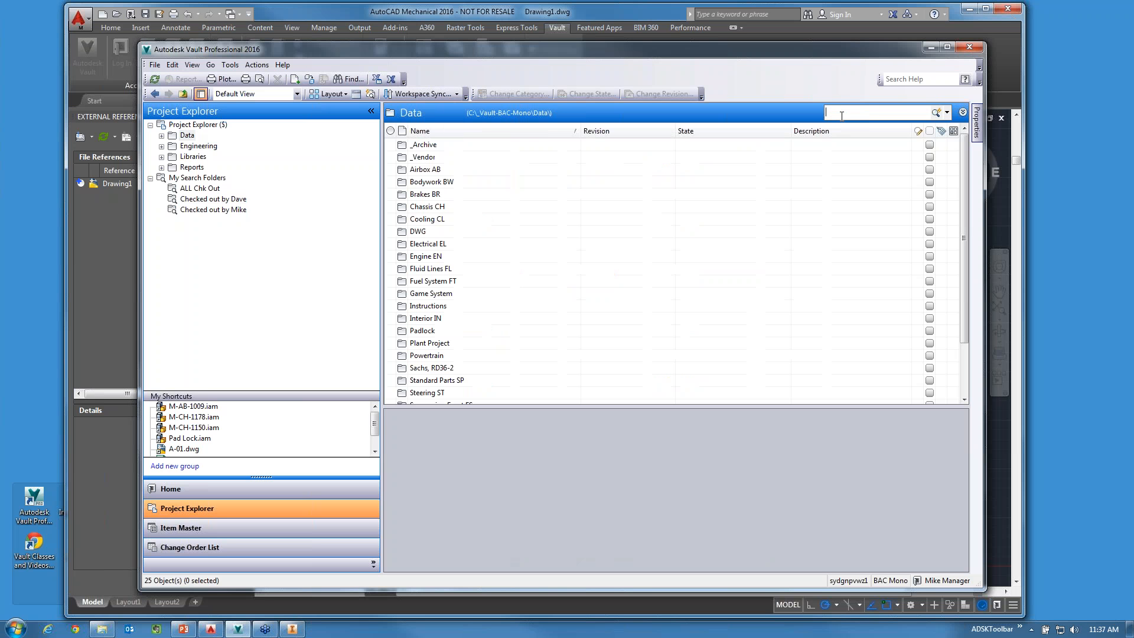
pyautogui.write('ed e')
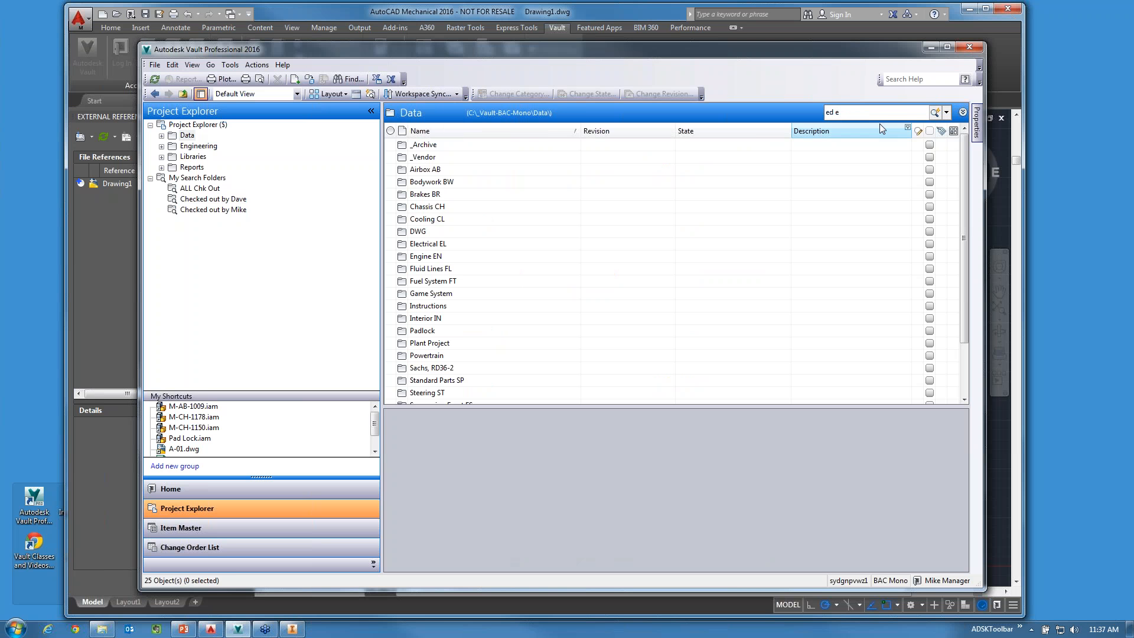
pyautogui.write('*')
pyautogui.press('Return')
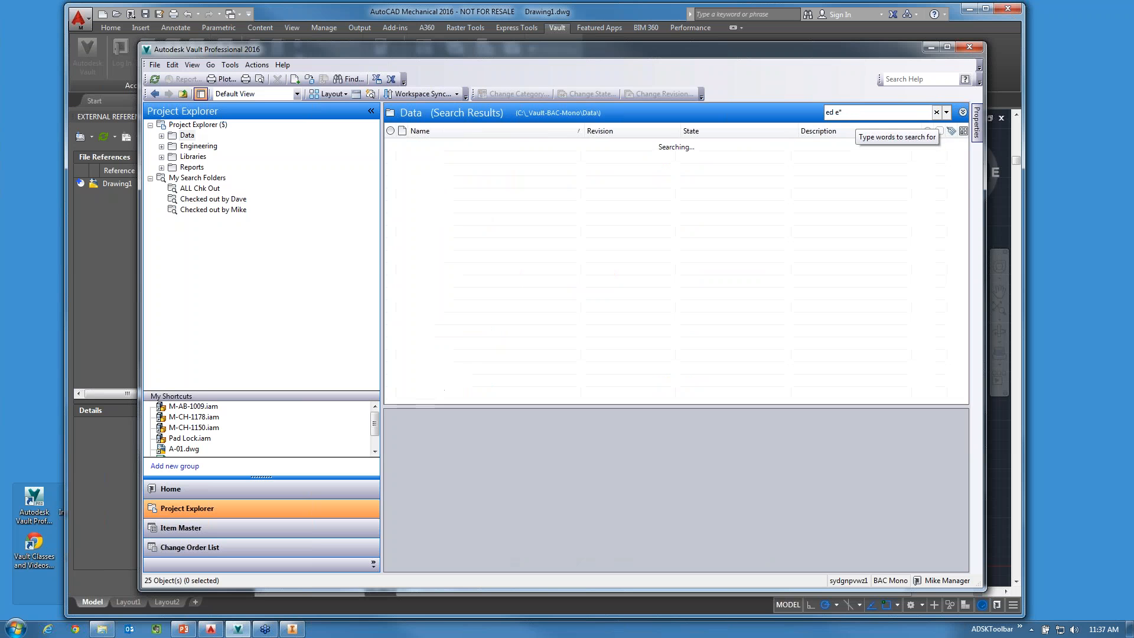
# Find the checked-out part M-BR-1000.ipt among the search results and select it.
pyautogui.click(673, 248)
pyautogui.scroll(-6, 673, 254)
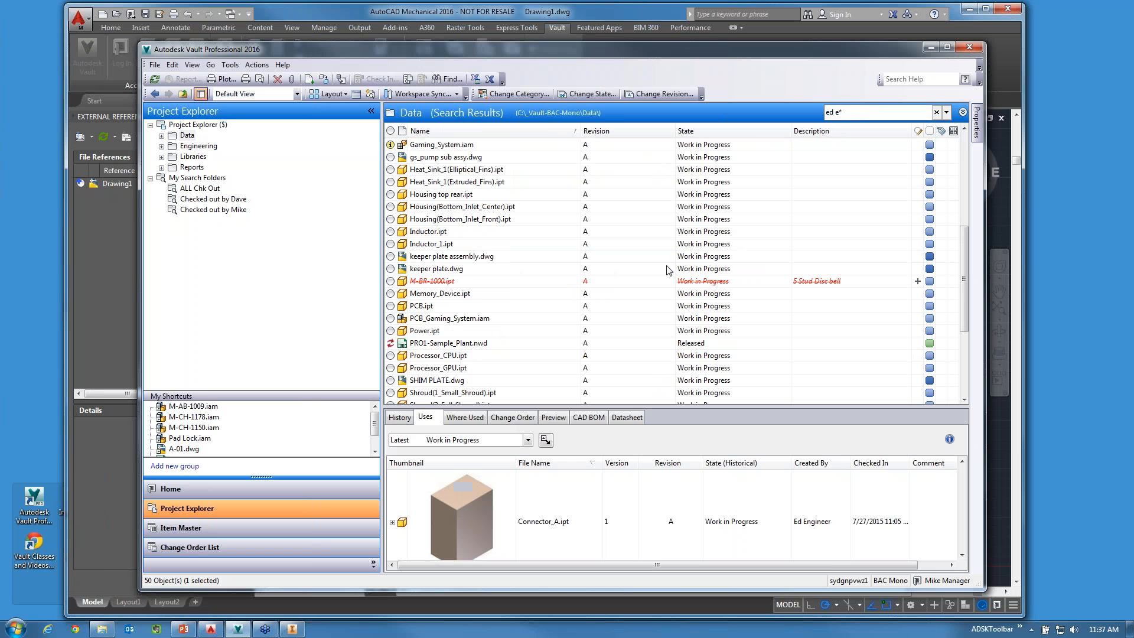
pyautogui.click(441, 281)
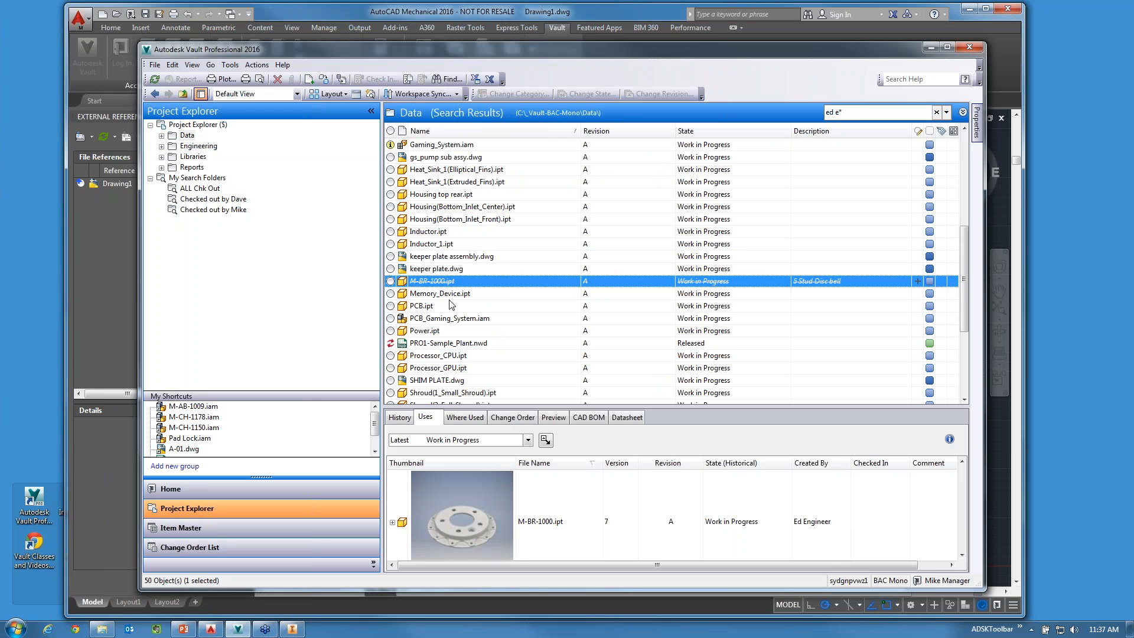
pyautogui.click(450, 295)
pyautogui.click(452, 283)
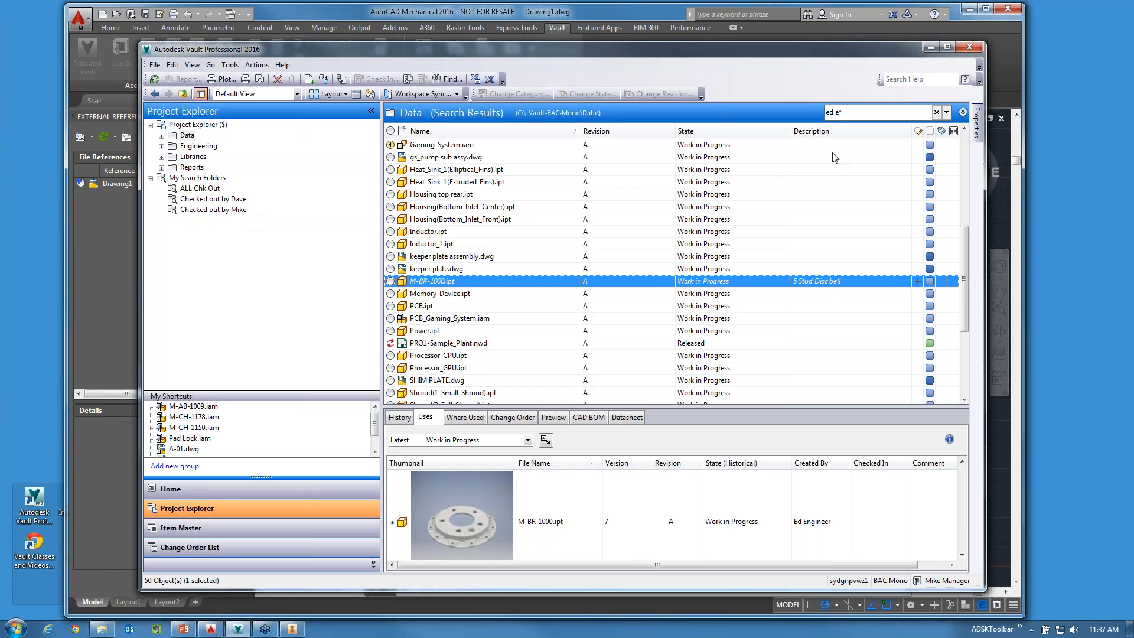
# Search the Data folder for "disc" and select M-BR-1000.ipt in the results.
pyautogui.click(827, 112)
pyautogui.write('disc')
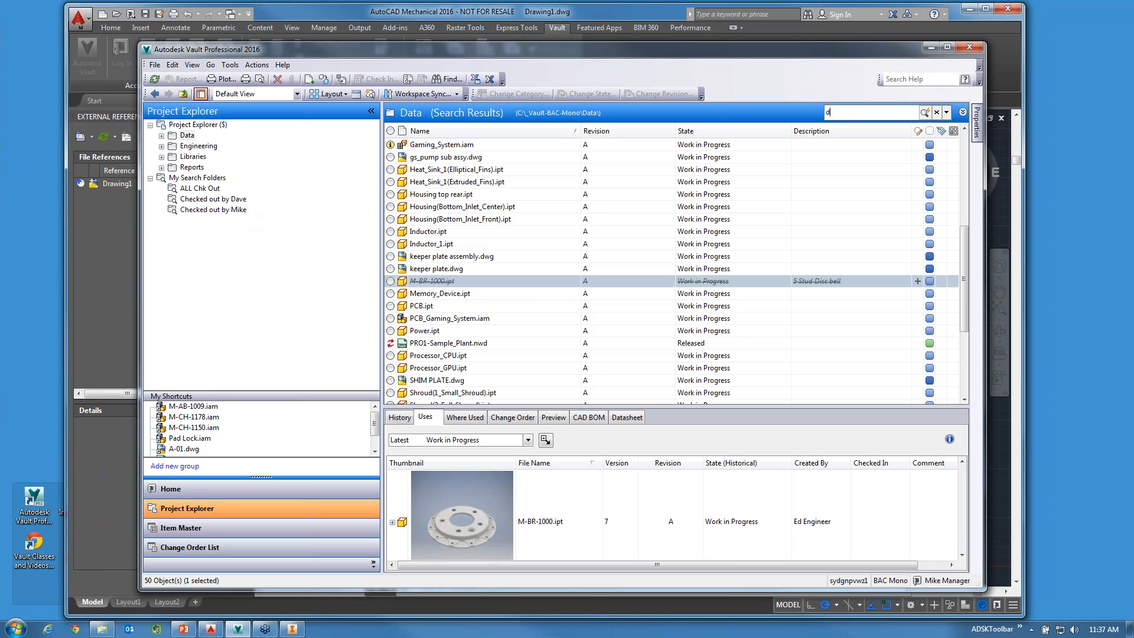
pyautogui.press('Return')
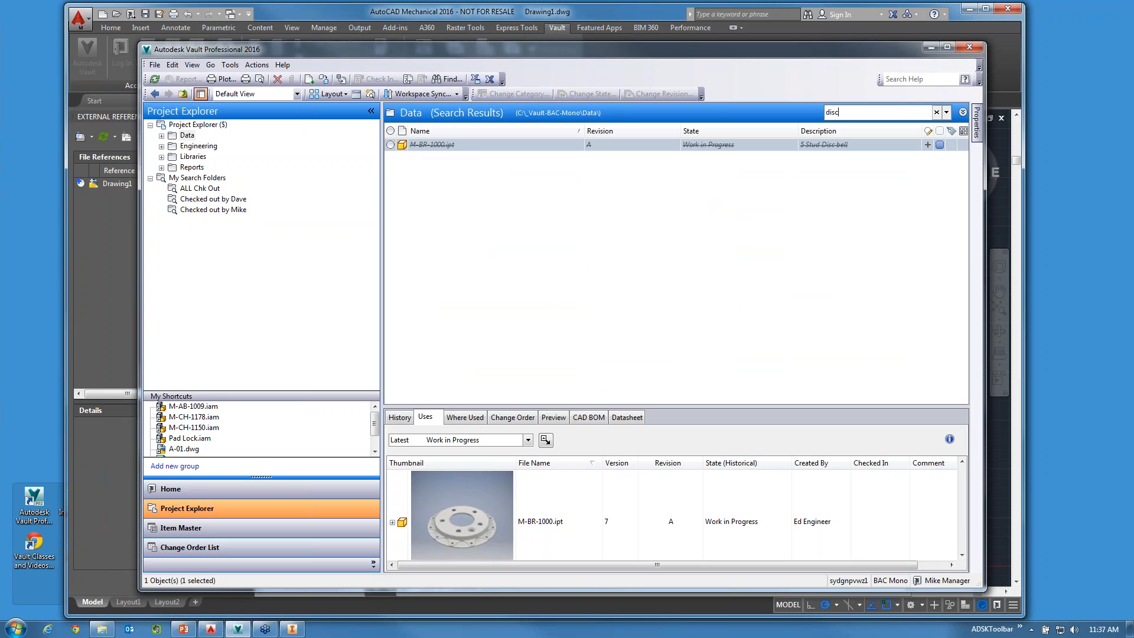
pyautogui.click(467, 147)
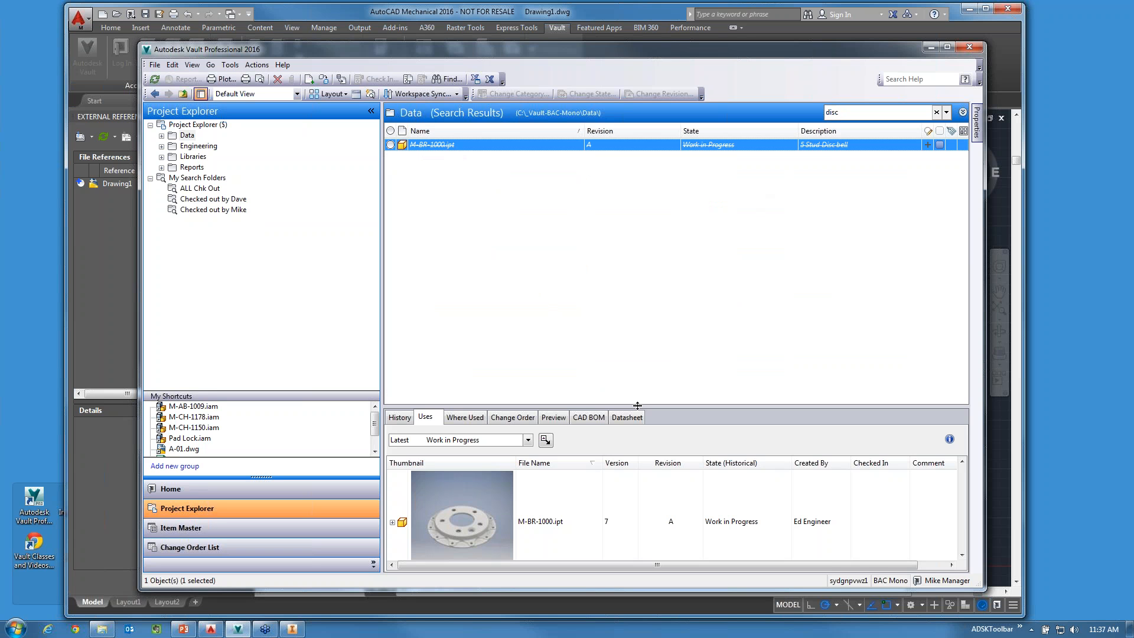
# Show the version history of M-BR-1000.ipt and enlarge the details area to fit more versions.
pyautogui.moveTo(638, 406); pyautogui.dragTo(643, 303)
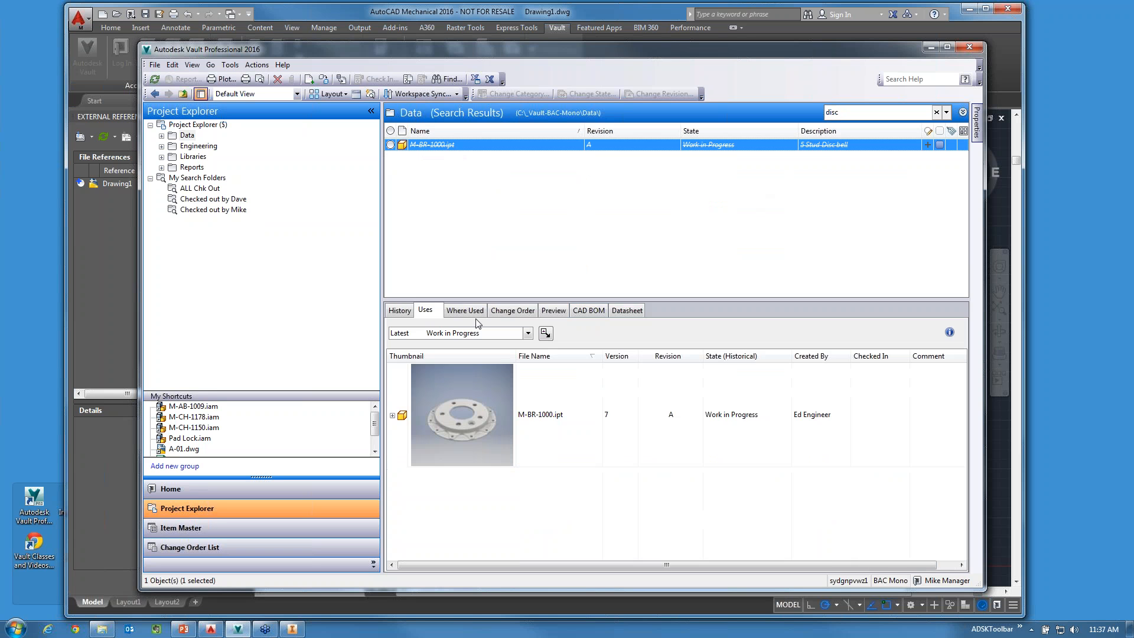
pyautogui.click(400, 311)
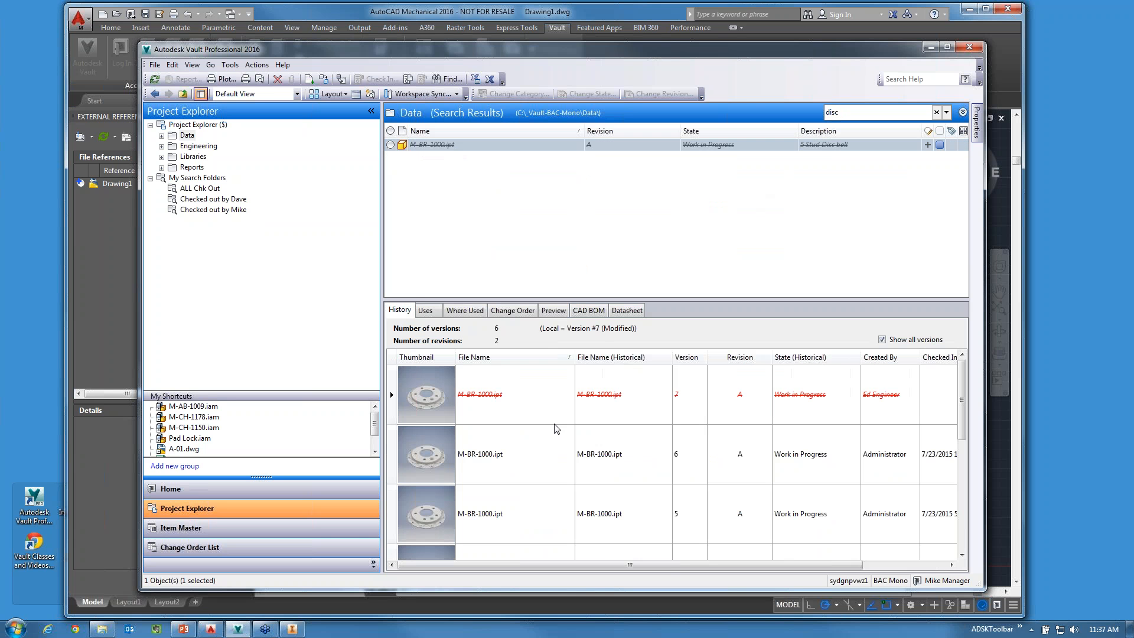
pyautogui.moveTo(496, 300); pyautogui.dragTo(496, 244)
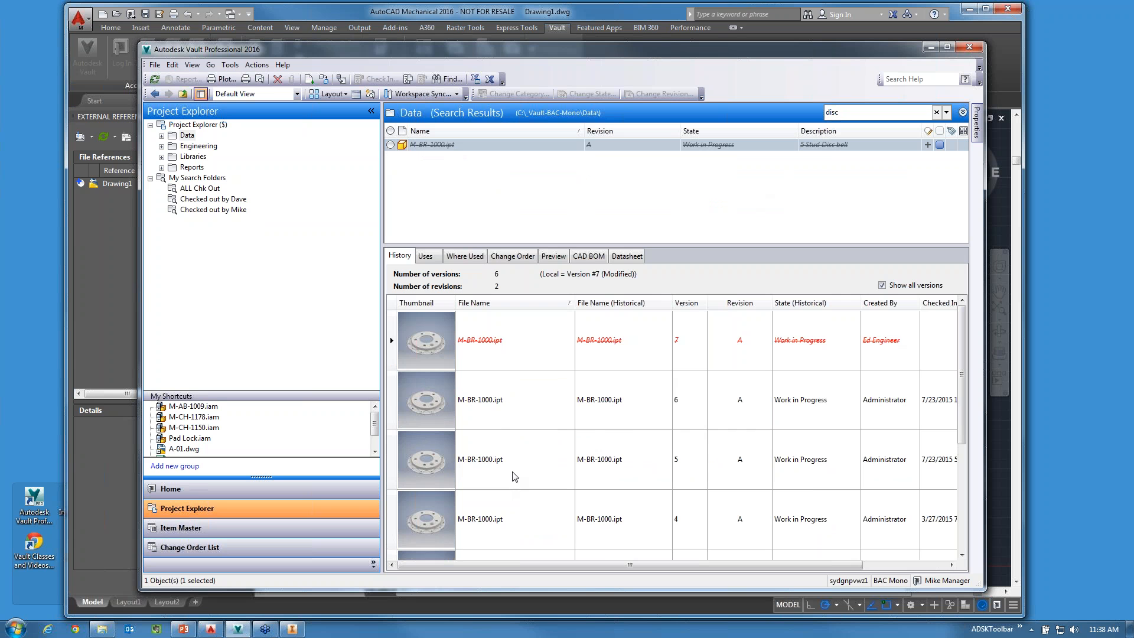
# Examine the earlier versions of M-BR-1000.ipt, including their creators, check-in dates and comments.
pyautogui.click(512, 453)
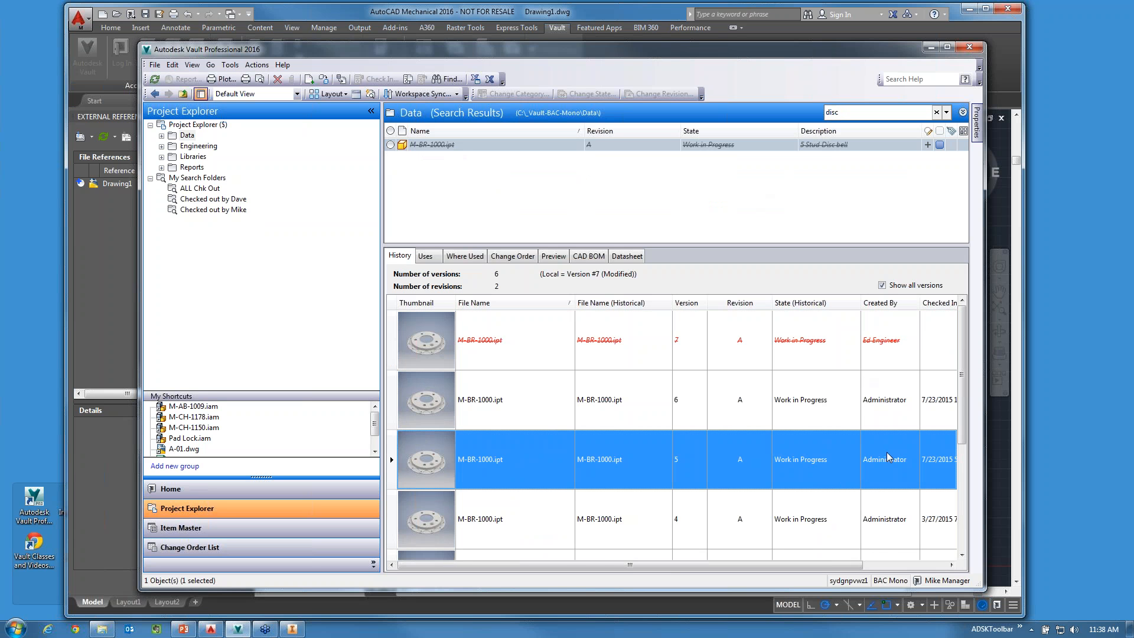
pyautogui.hscroll(3, 746, 454)
pyautogui.click(892, 523)
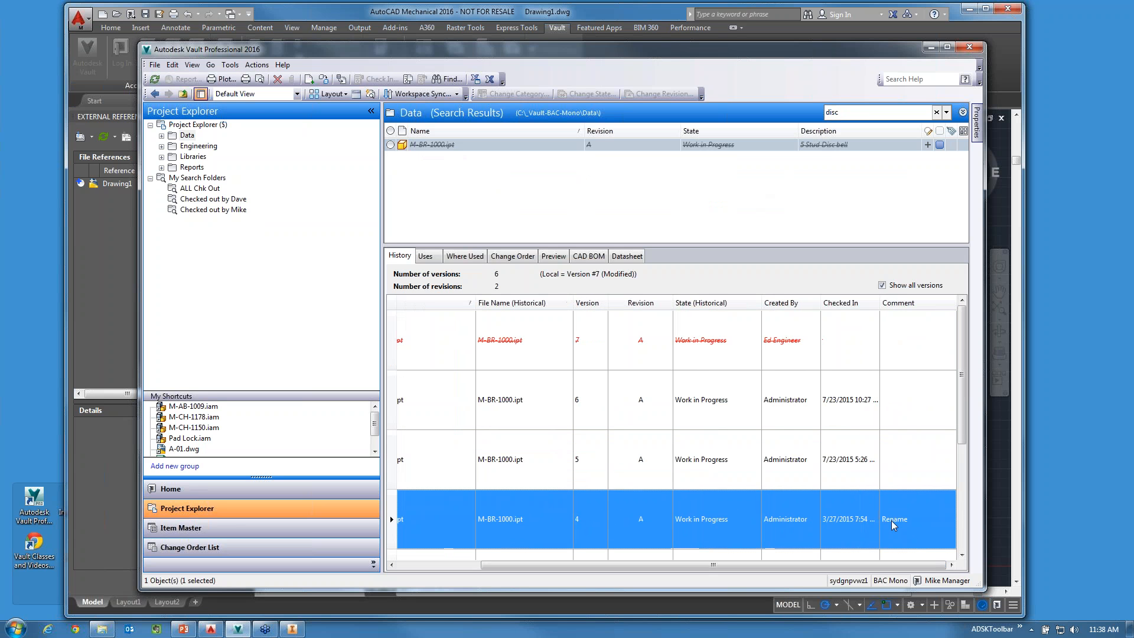
pyautogui.scroll(-1, 894, 524)
pyautogui.scroll(1, 896, 522)
pyautogui.moveTo(752, 564); pyautogui.dragTo(584, 564)
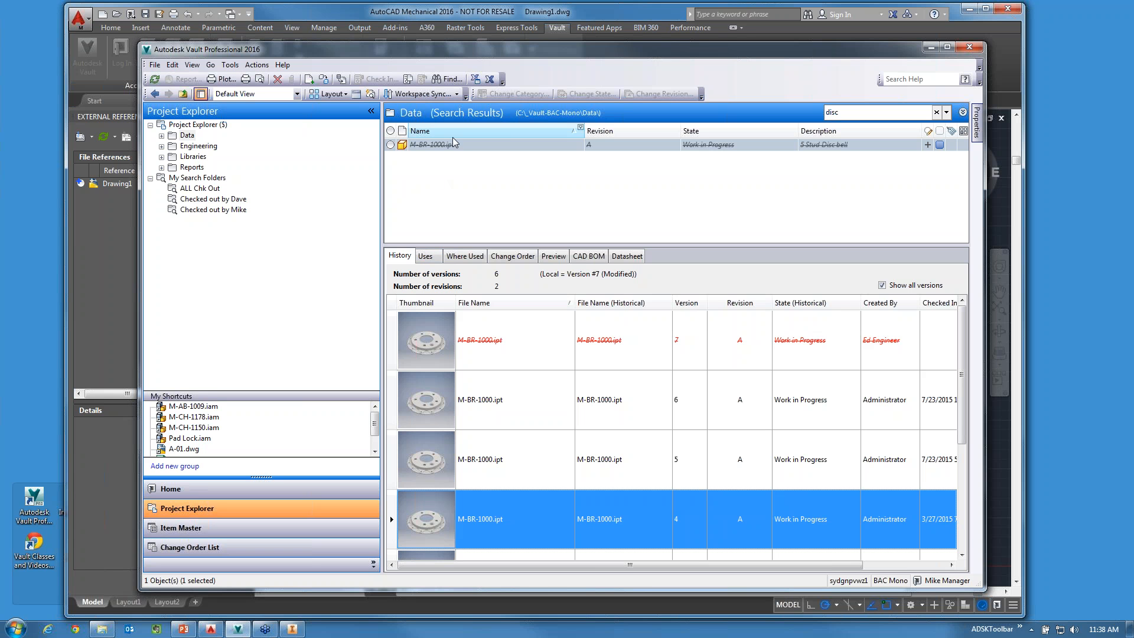
# Browse the vault's top-level folders, ending in Data, and switch to AutoCAD Mechanical.
pyautogui.click(198, 146)
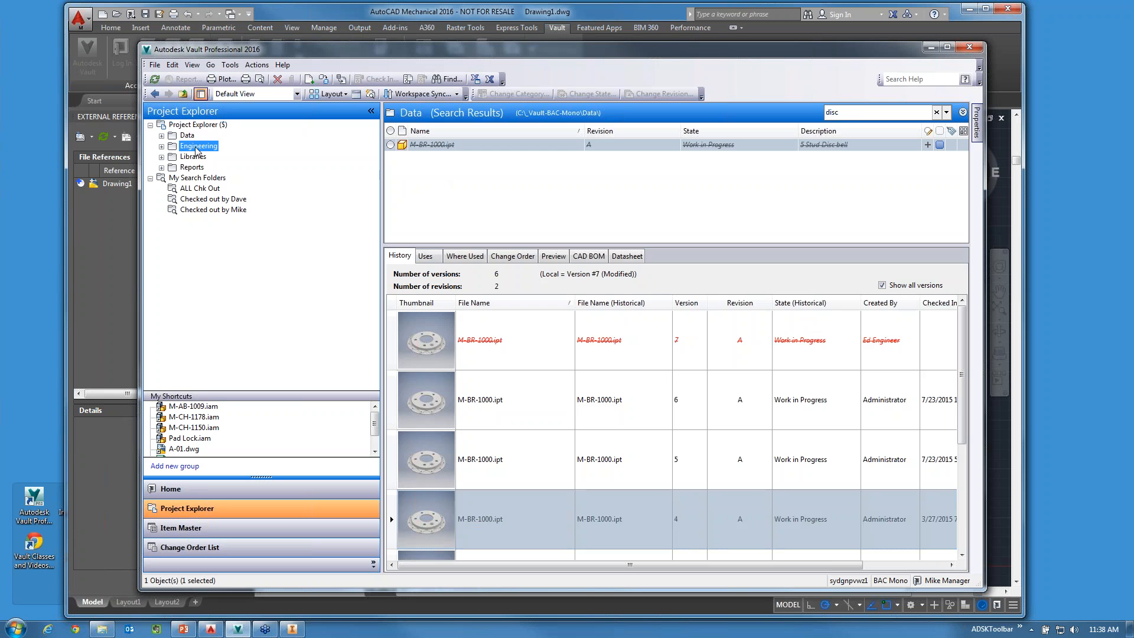
pyautogui.click(193, 156)
pyautogui.click(192, 168)
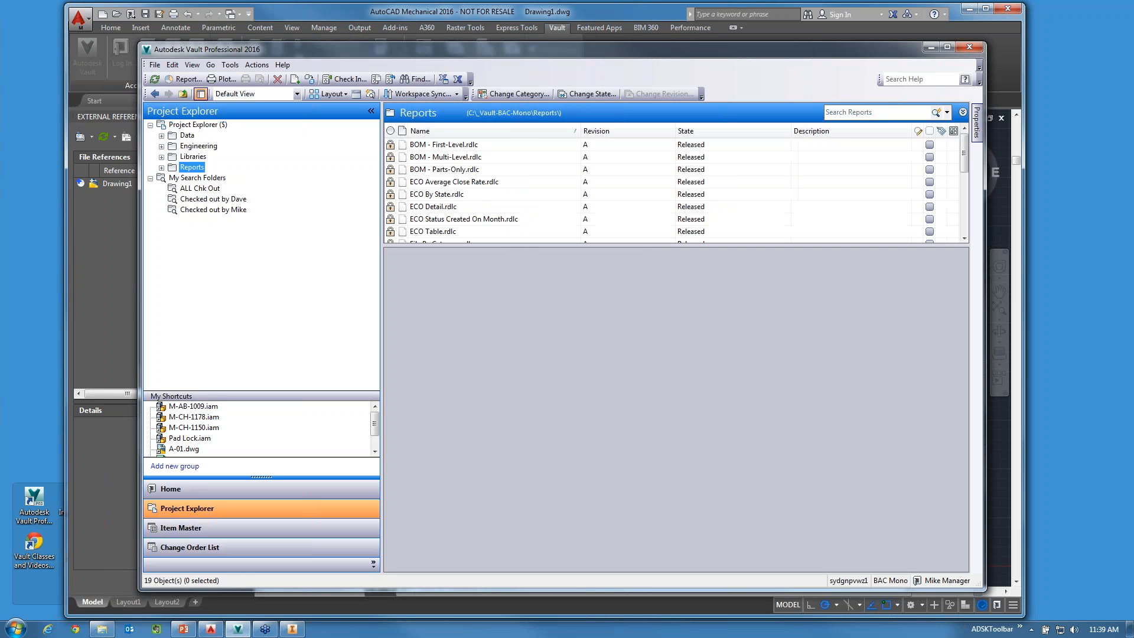
pyautogui.click(200, 146)
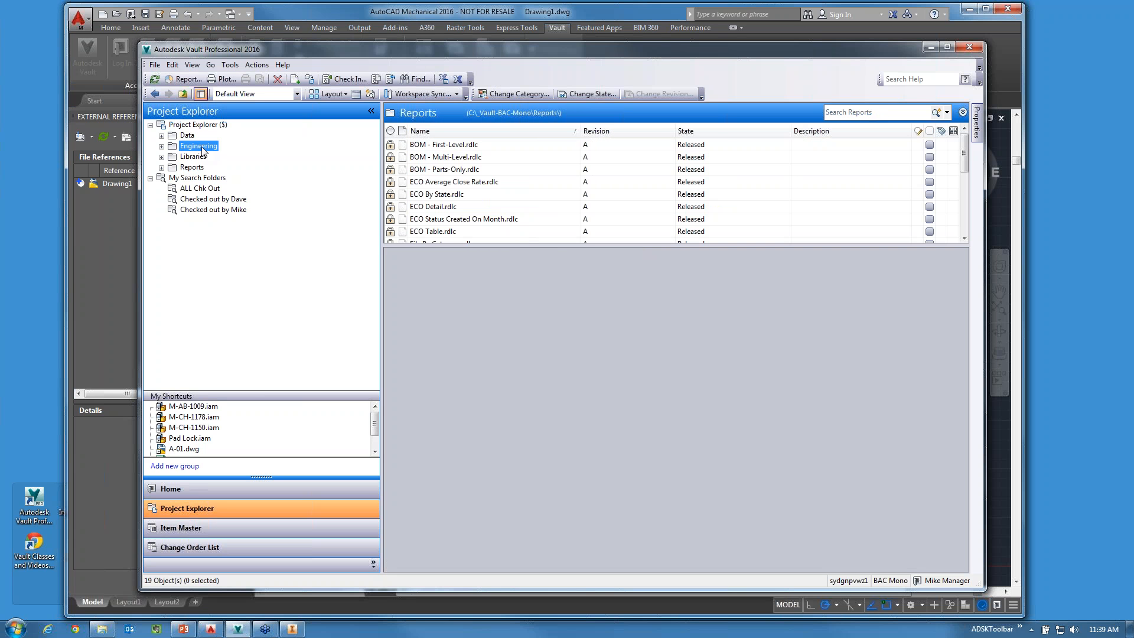
pyautogui.click(188, 136)
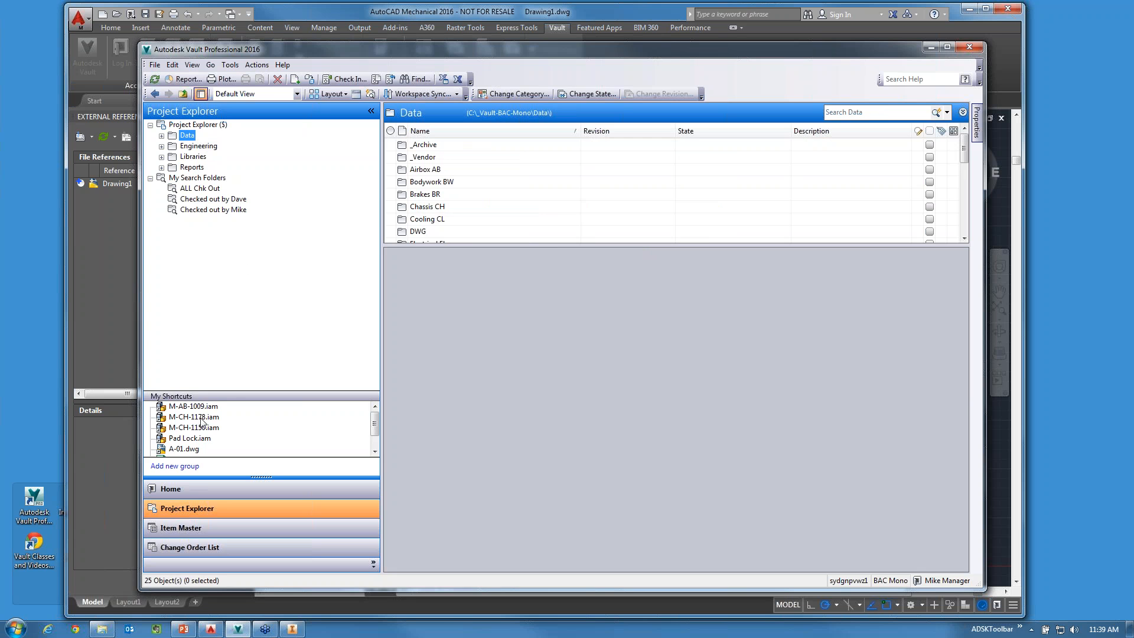
pyautogui.click(106, 326)
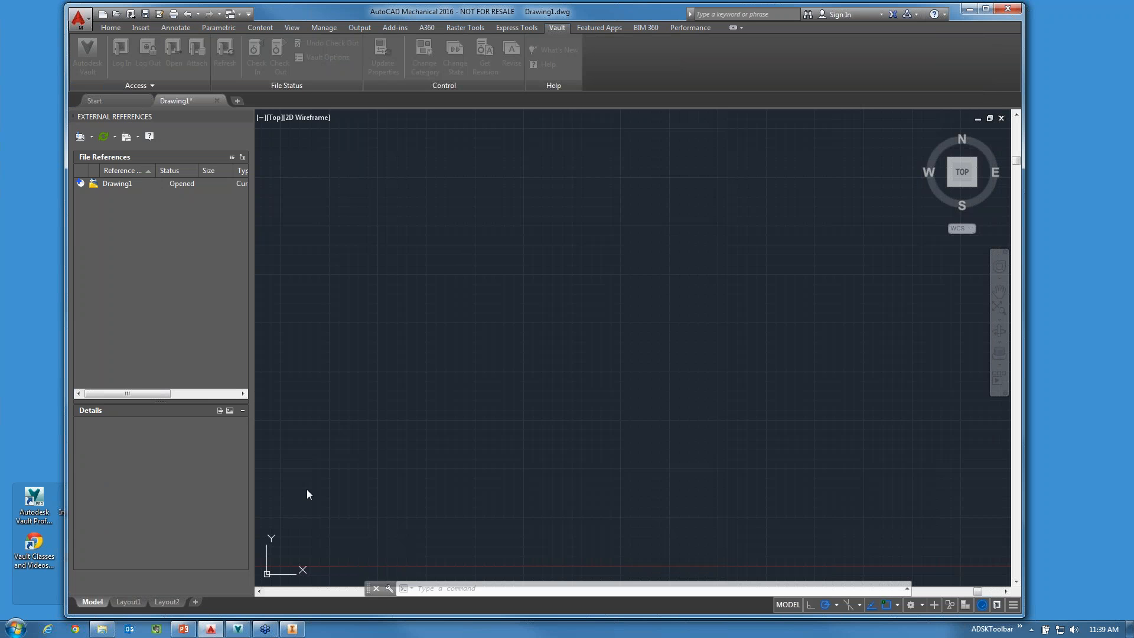